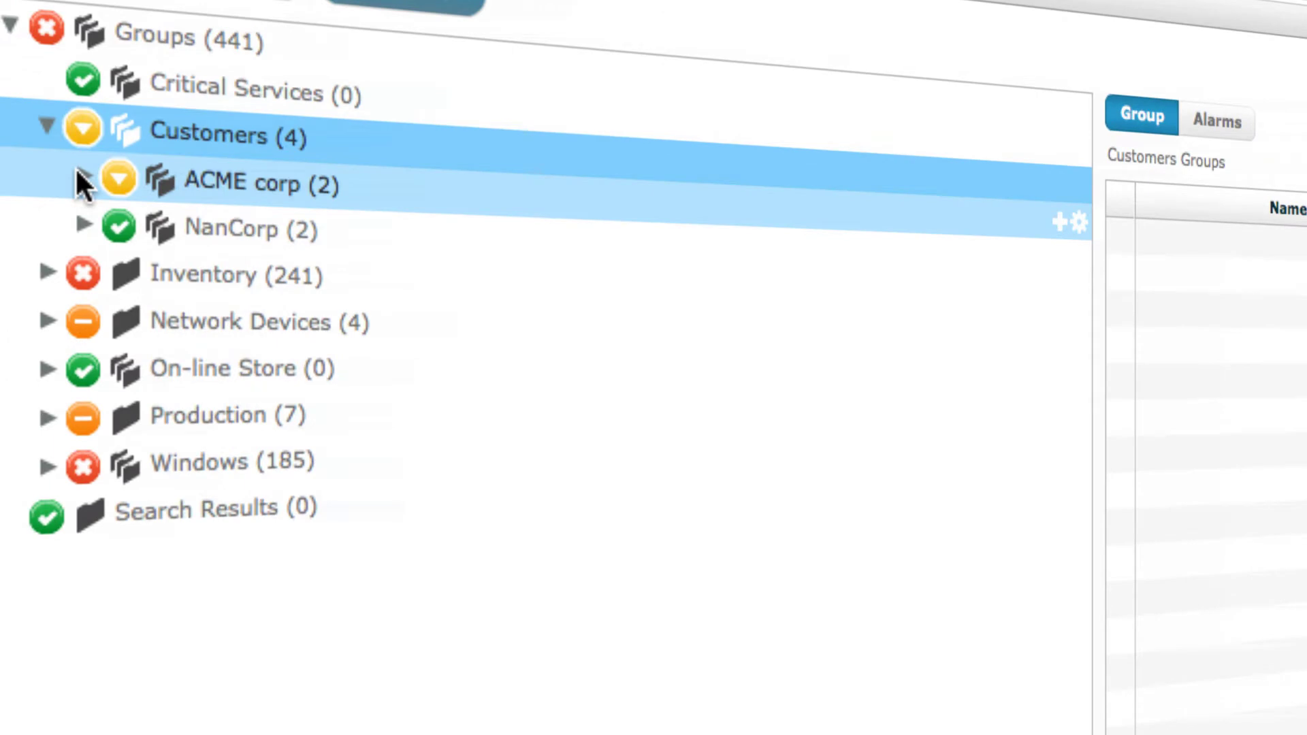
Expand the ACME corp group and drill into the Production group's elements
left_click(77, 178)
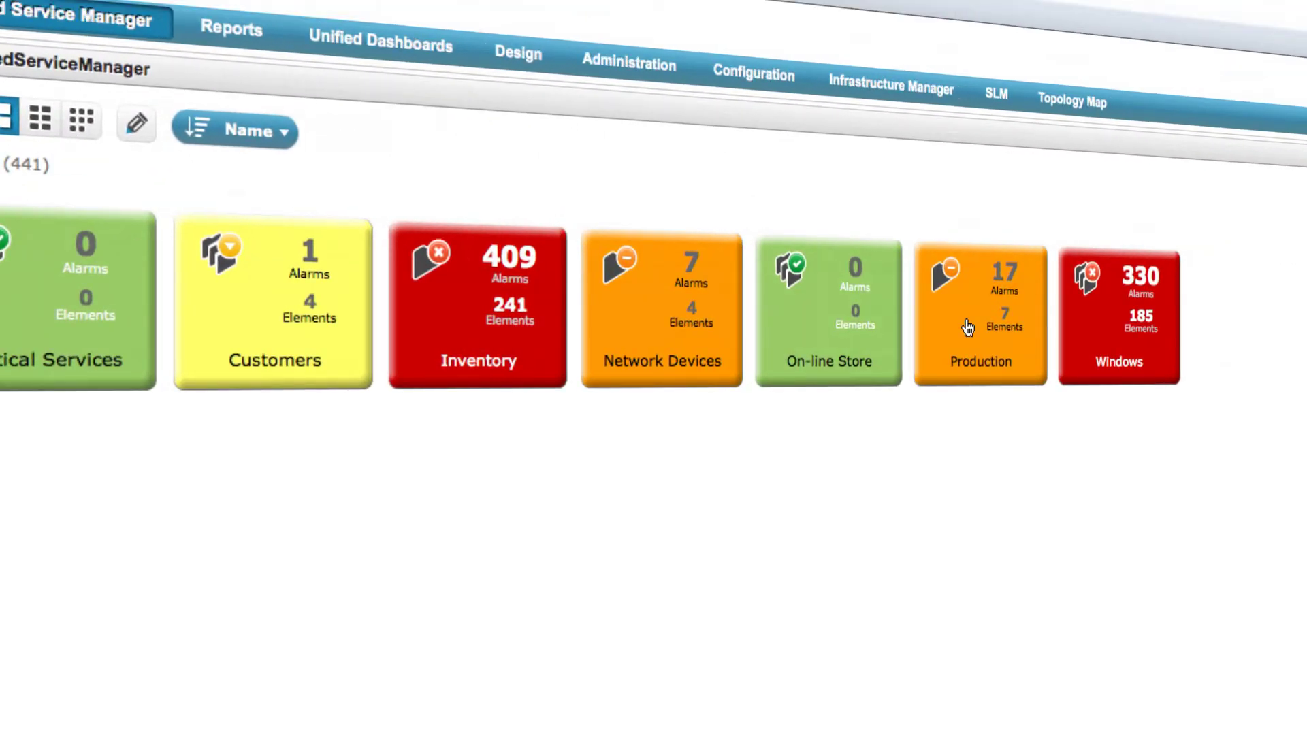
left_click(967, 327)
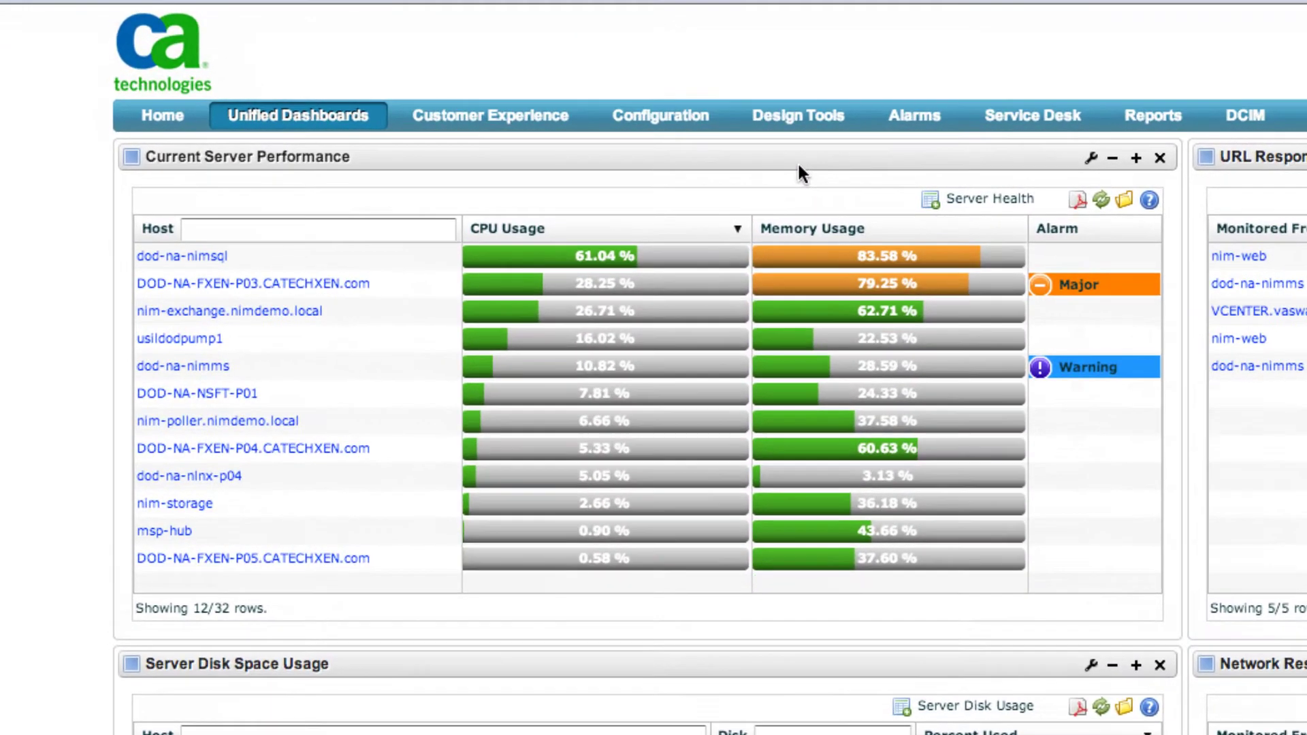
Open the dod-na-nimsql host's performance chart
left_click(222, 257)
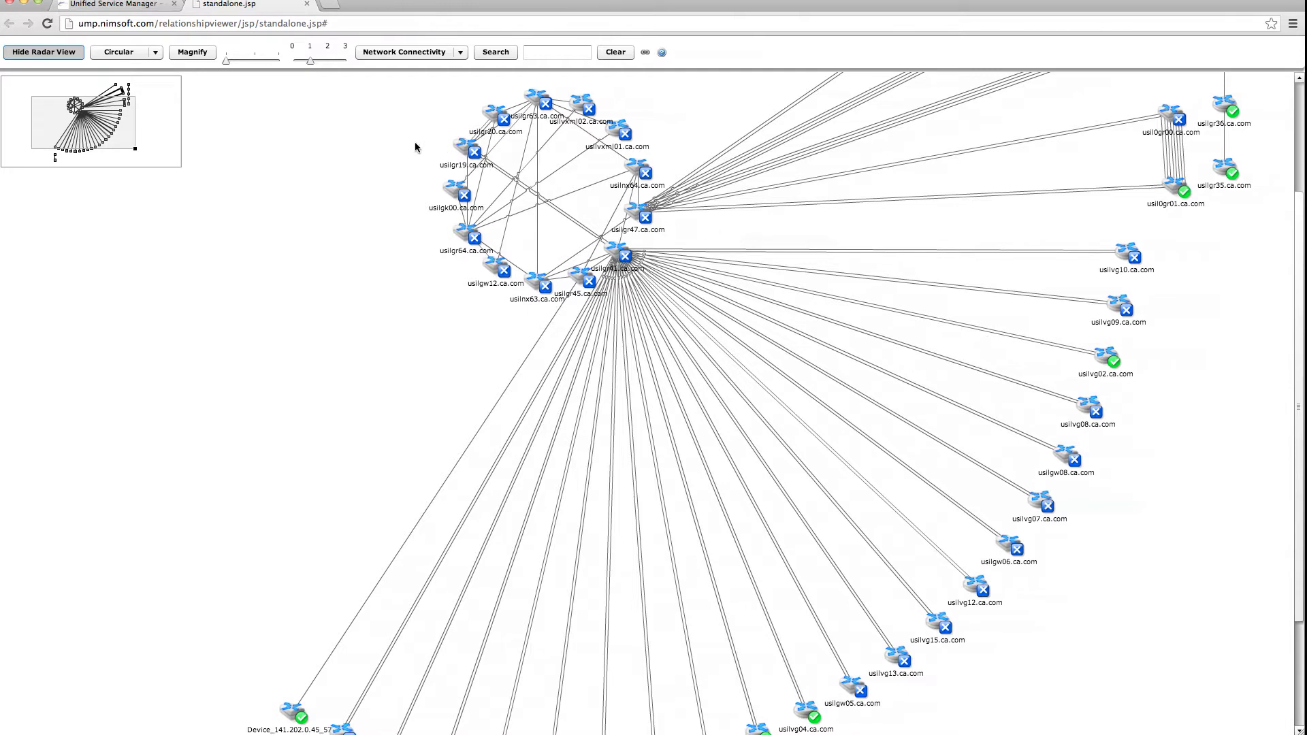
Switch the network map to the Organic layout and show the usil0gr01.ca.com node's details
left_click(154, 60)
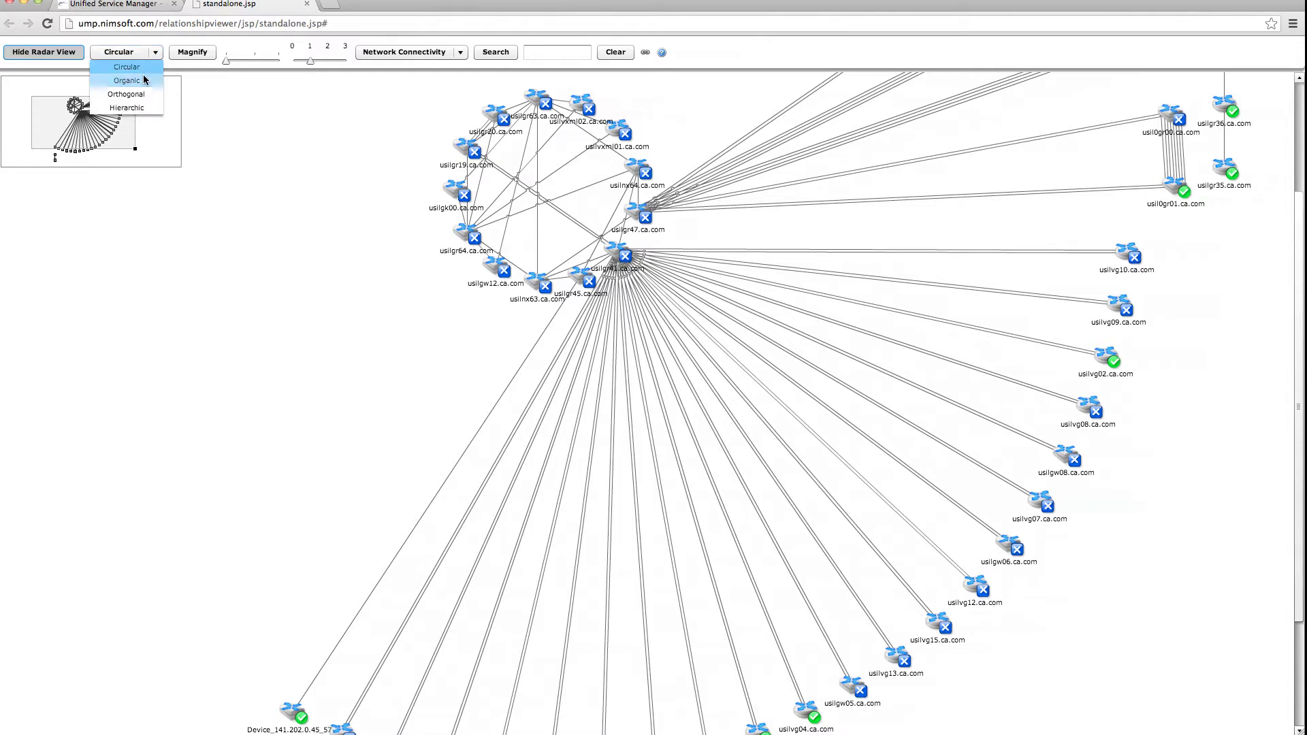
left_click(143, 79)
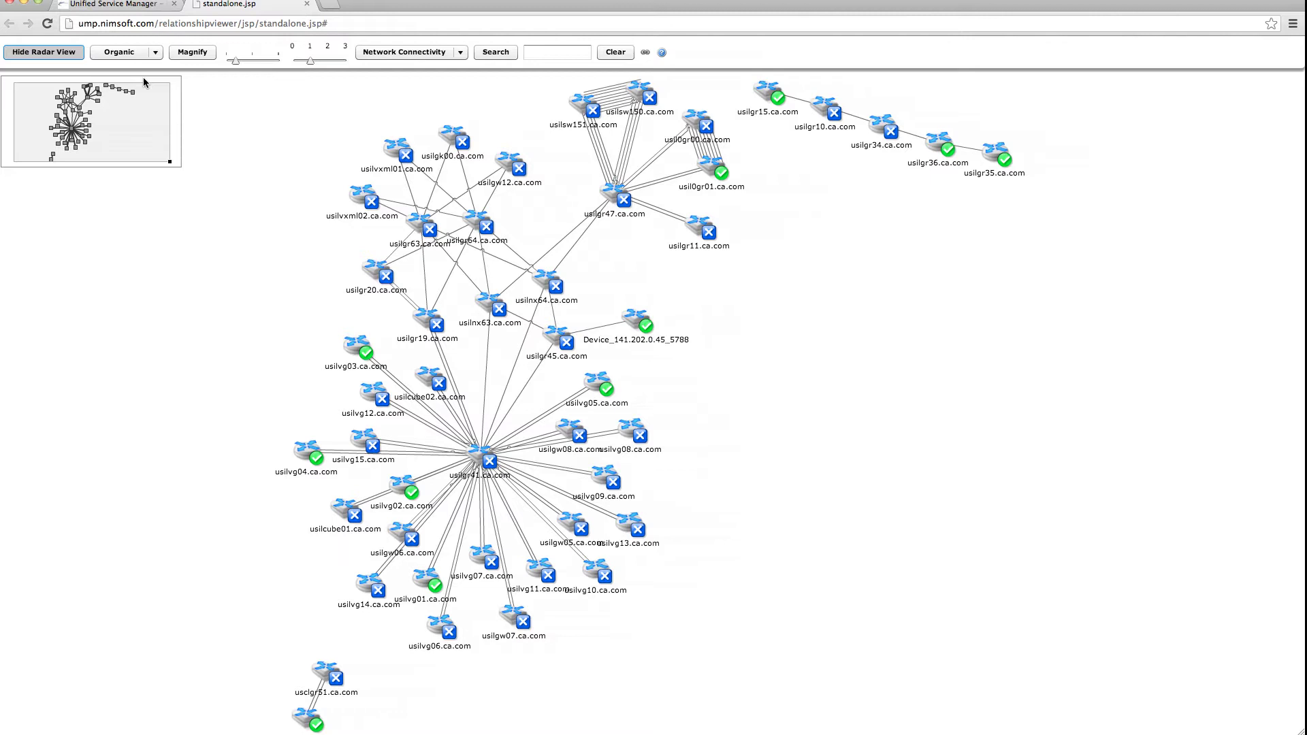
left_click(720, 176)
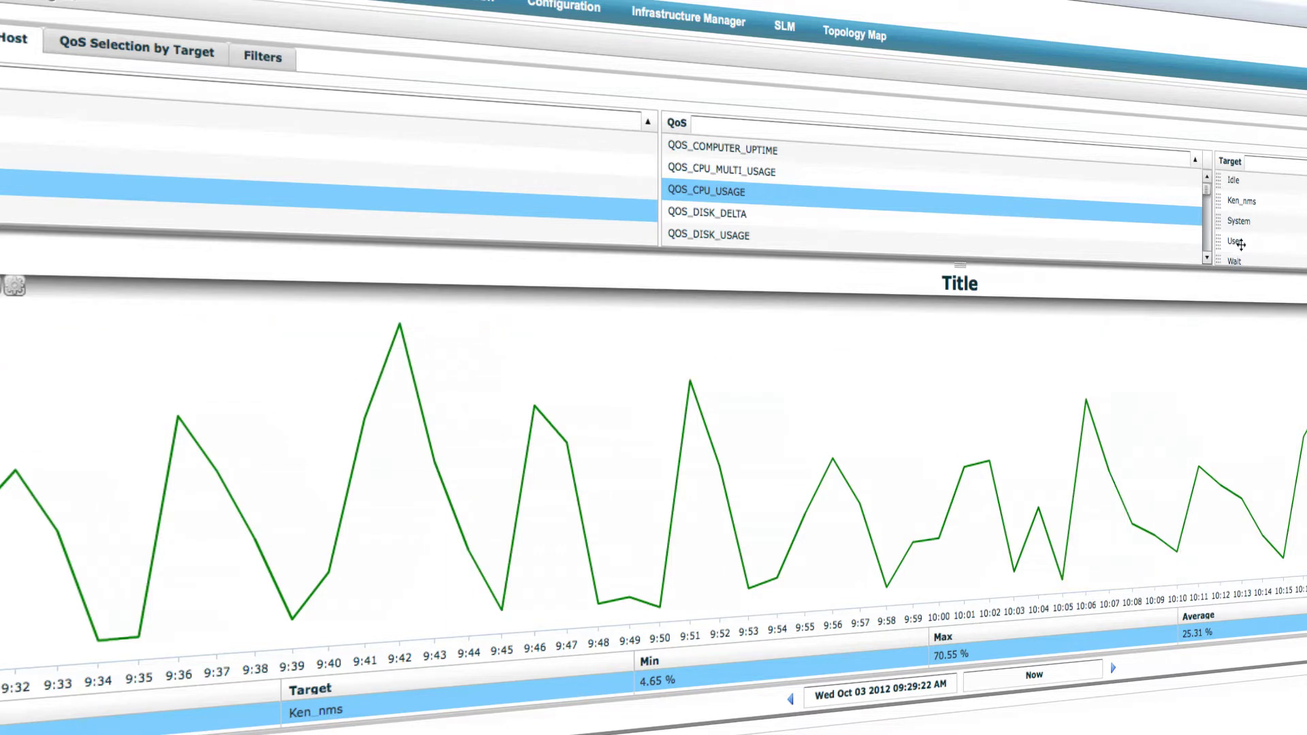
Drag the User target onto the QOS_CPU_USAGE chart as a second line
left_click_drag(1241, 244, 1173, 376)
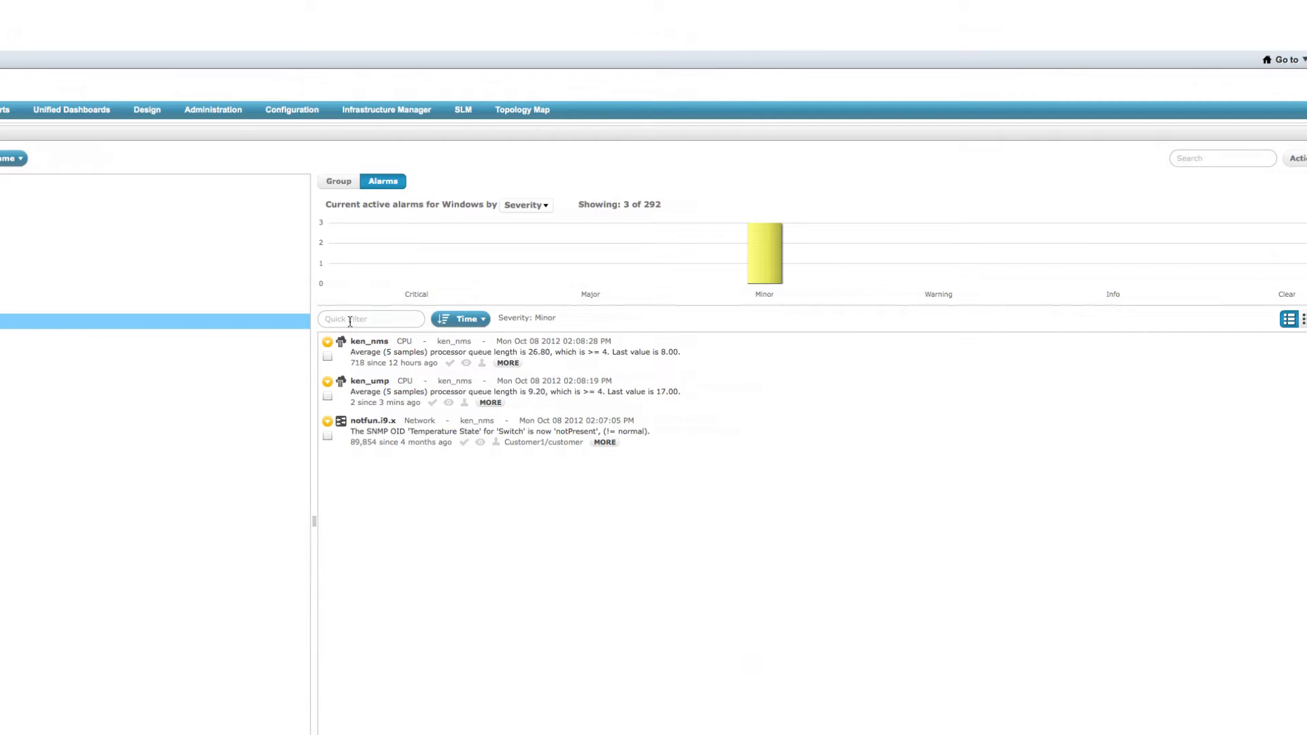
Quick-filter alarms by 'cpu' and view the ken_nms alarm's details, history and metric chart
left_click(349, 320)
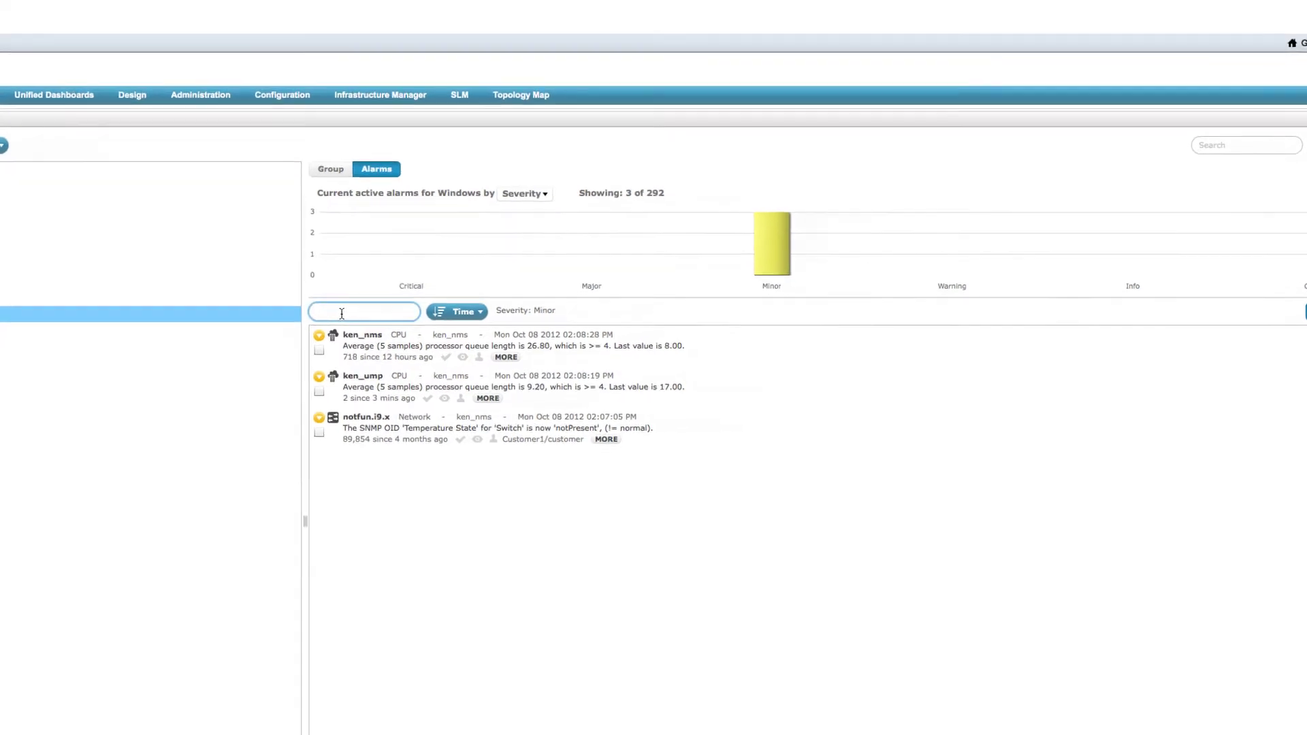
type("cpu")
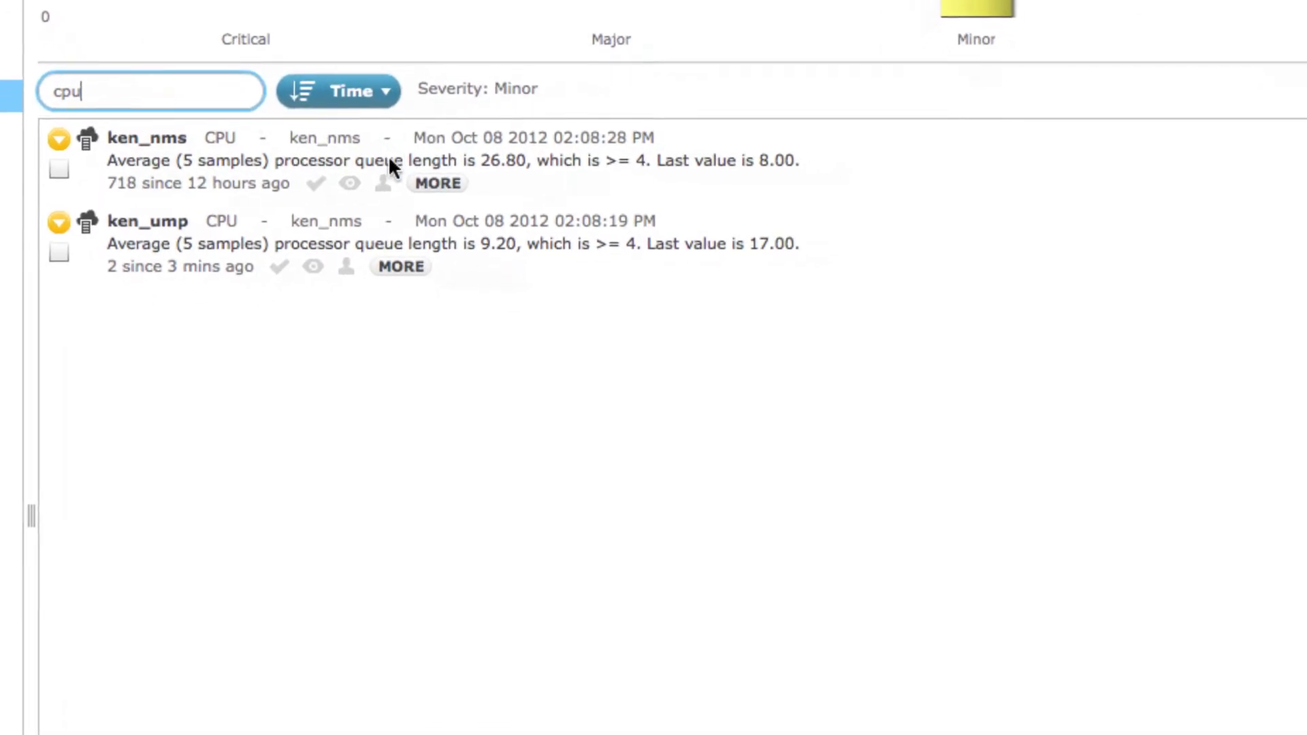
left_click(427, 184)
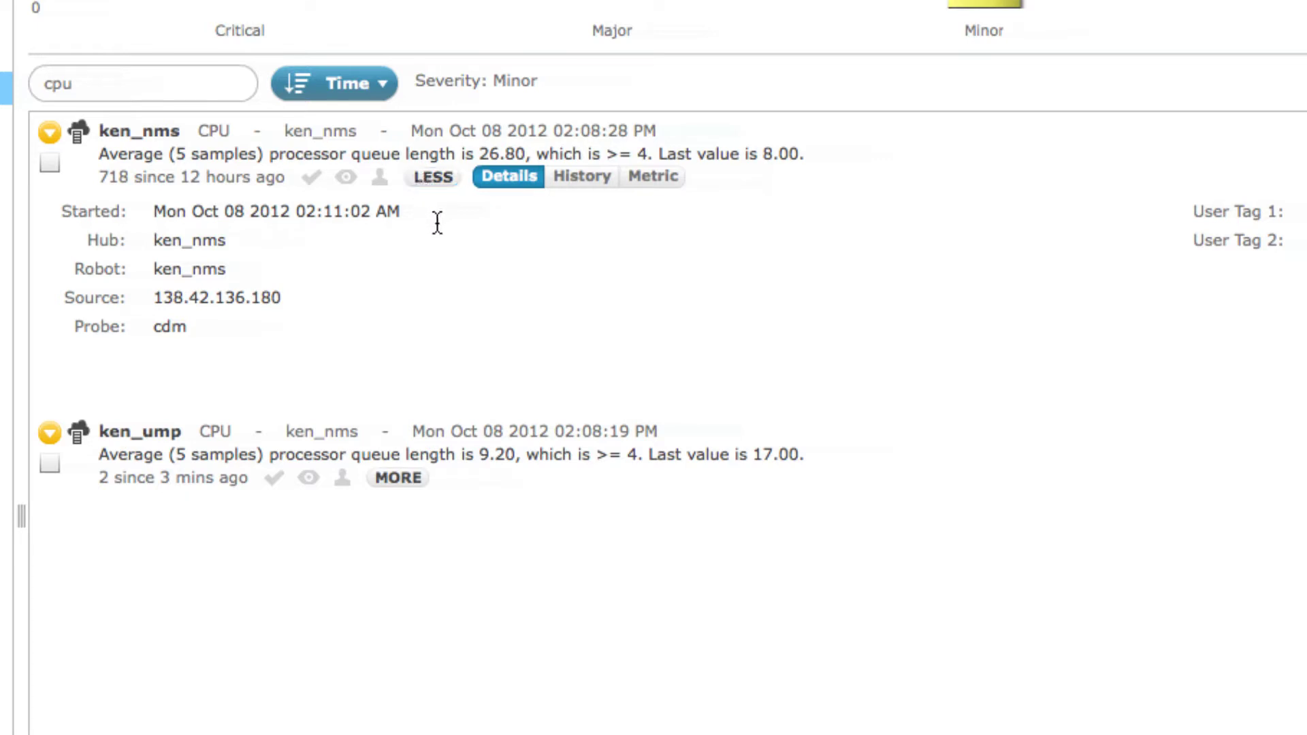
left_click(574, 190)
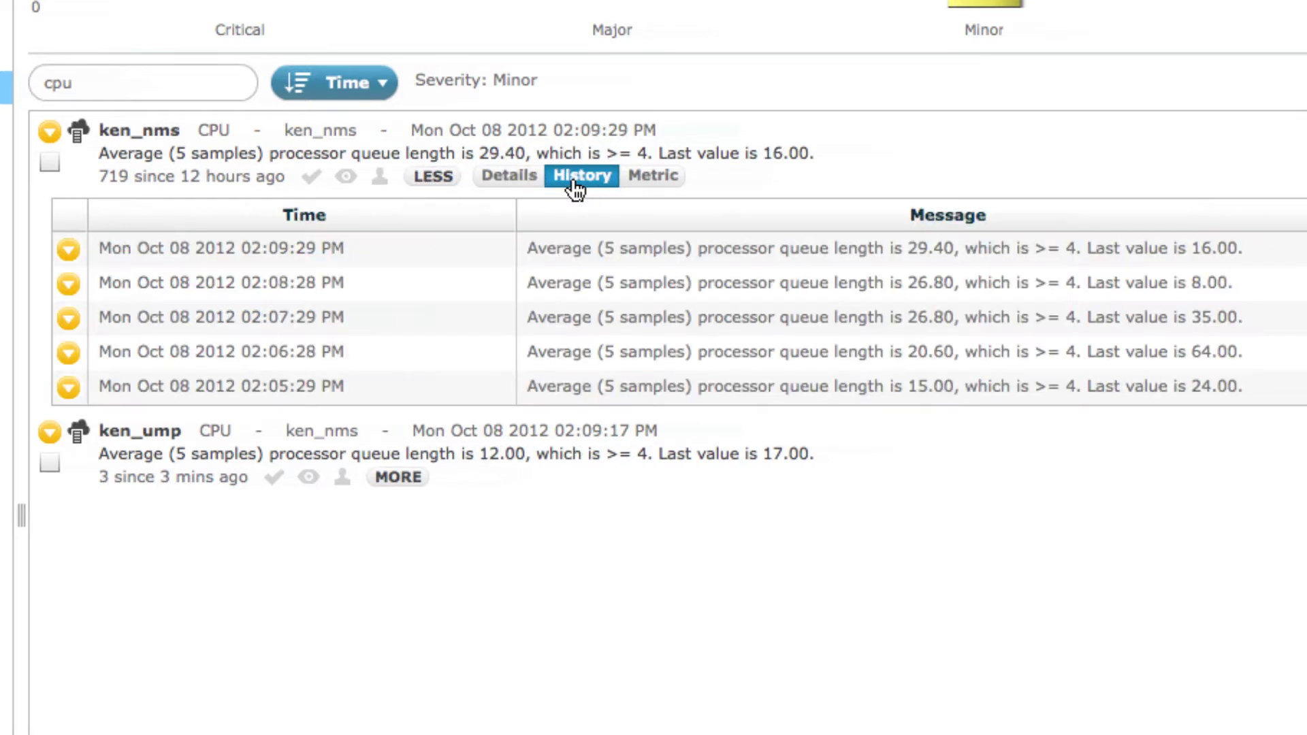
left_click(654, 184)
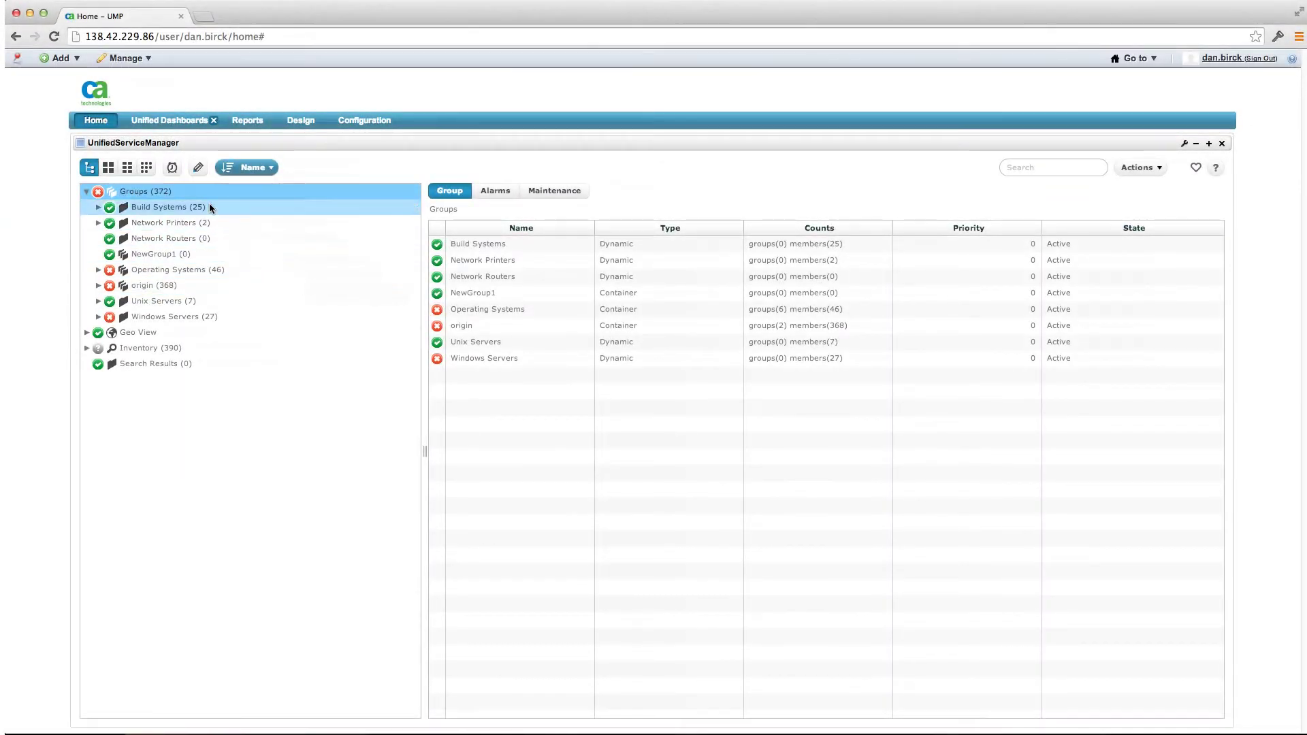
In Alarm View, filter to Critical, clear the filter, and show all 107 alarms as a table
left_click(174, 171)
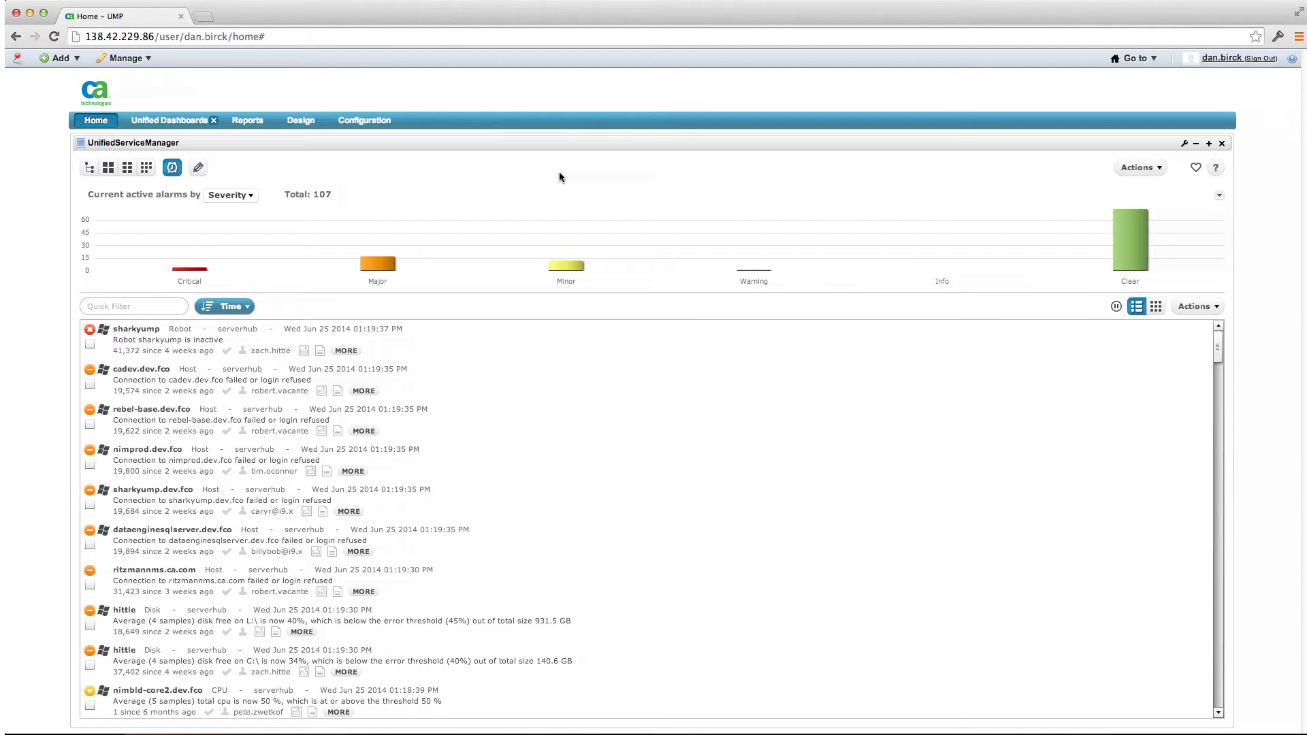
left_click(194, 271)
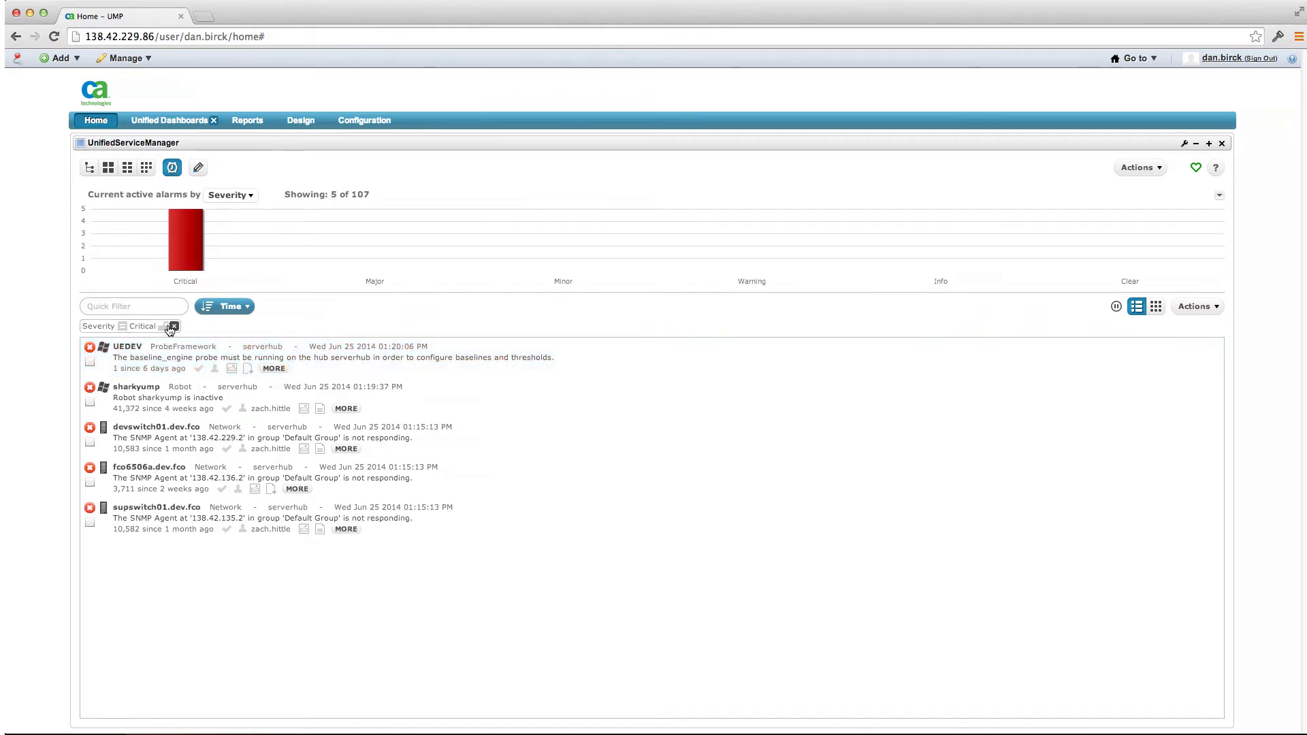
left_click(175, 327)
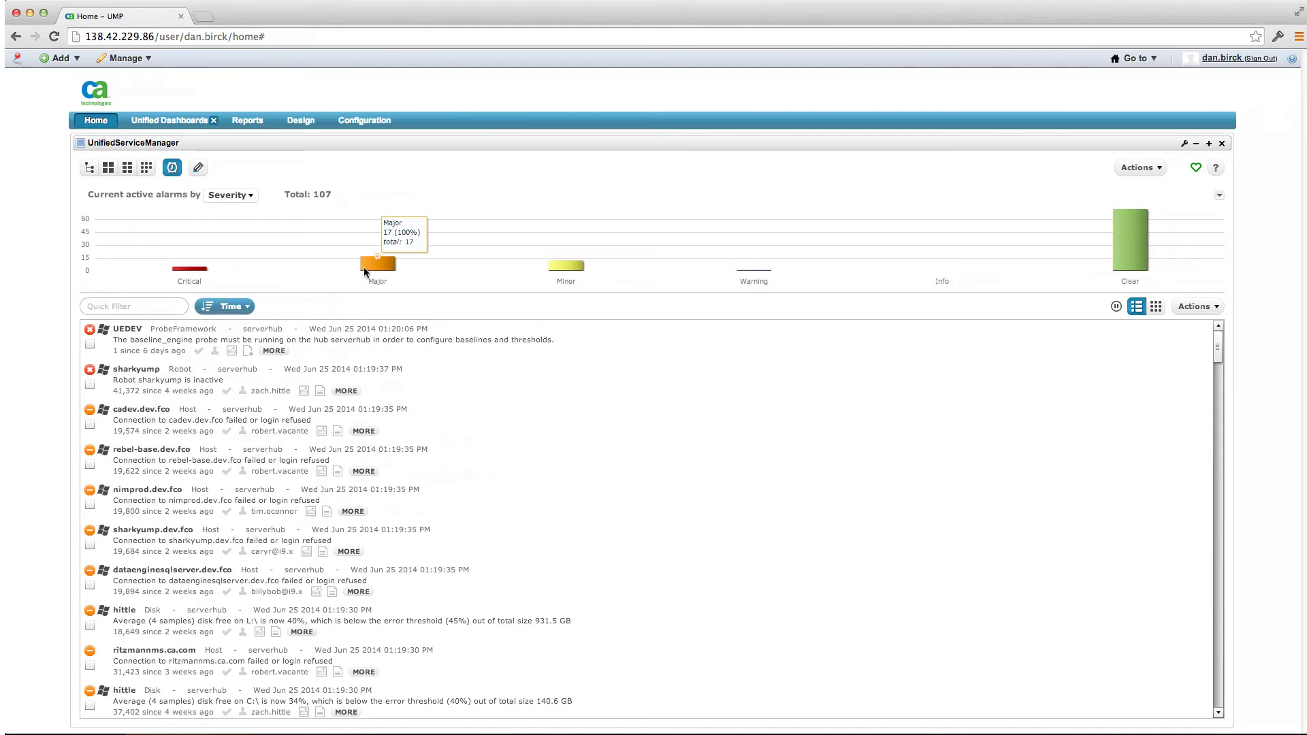
left_click(1156, 306)
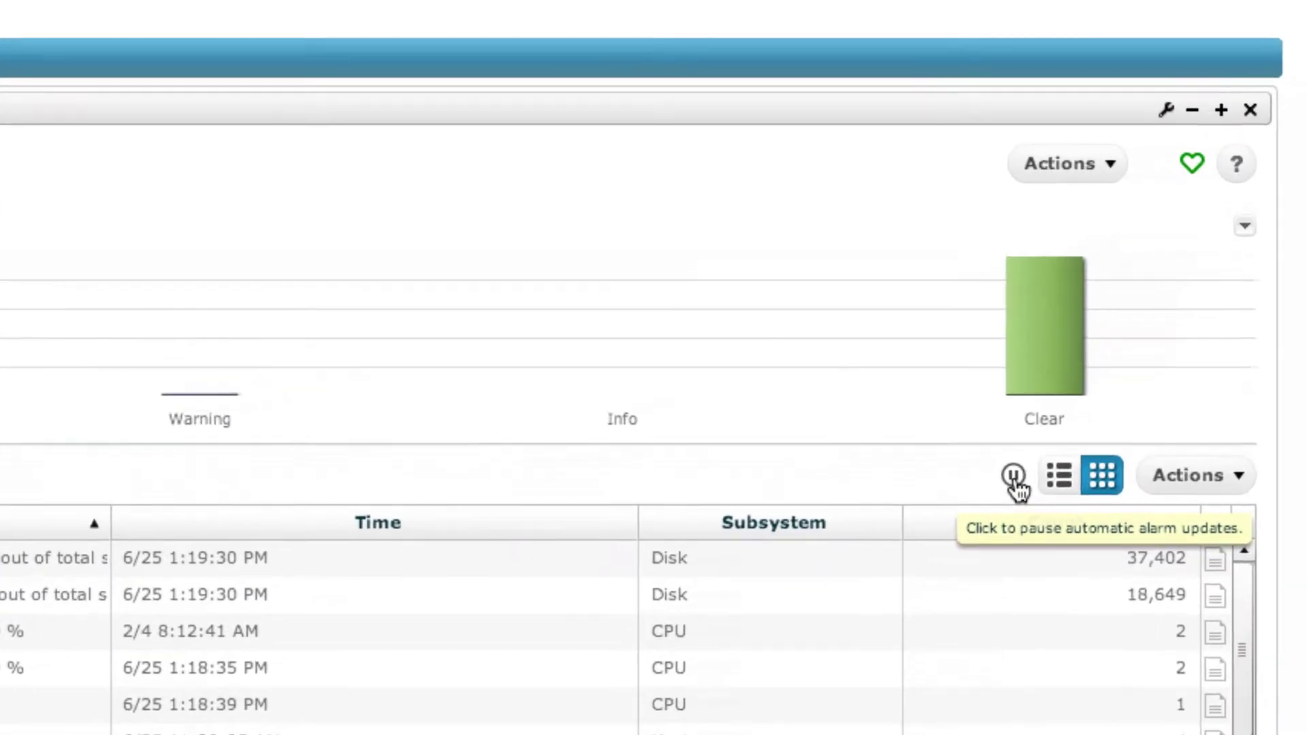
Pause automatic updates of the alarm table, then open the Actions menu
left_click(1014, 477)
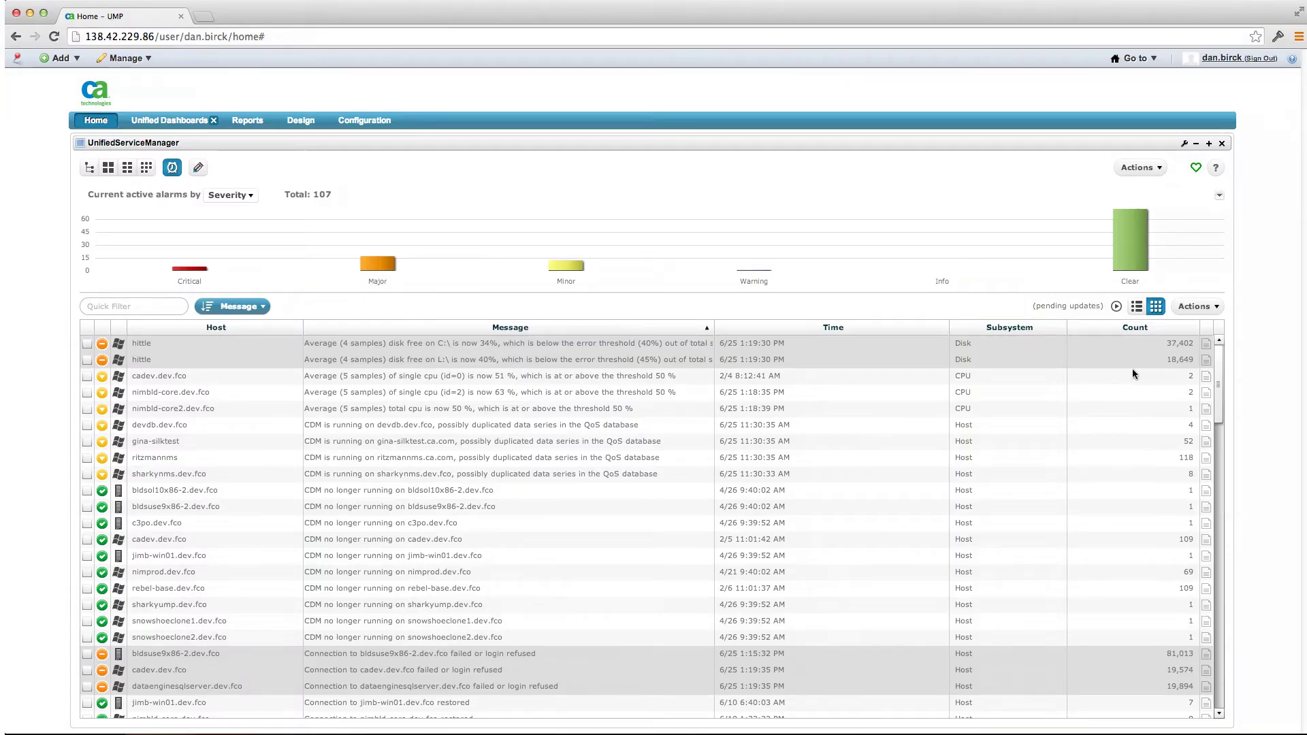
left_click(1212, 309)
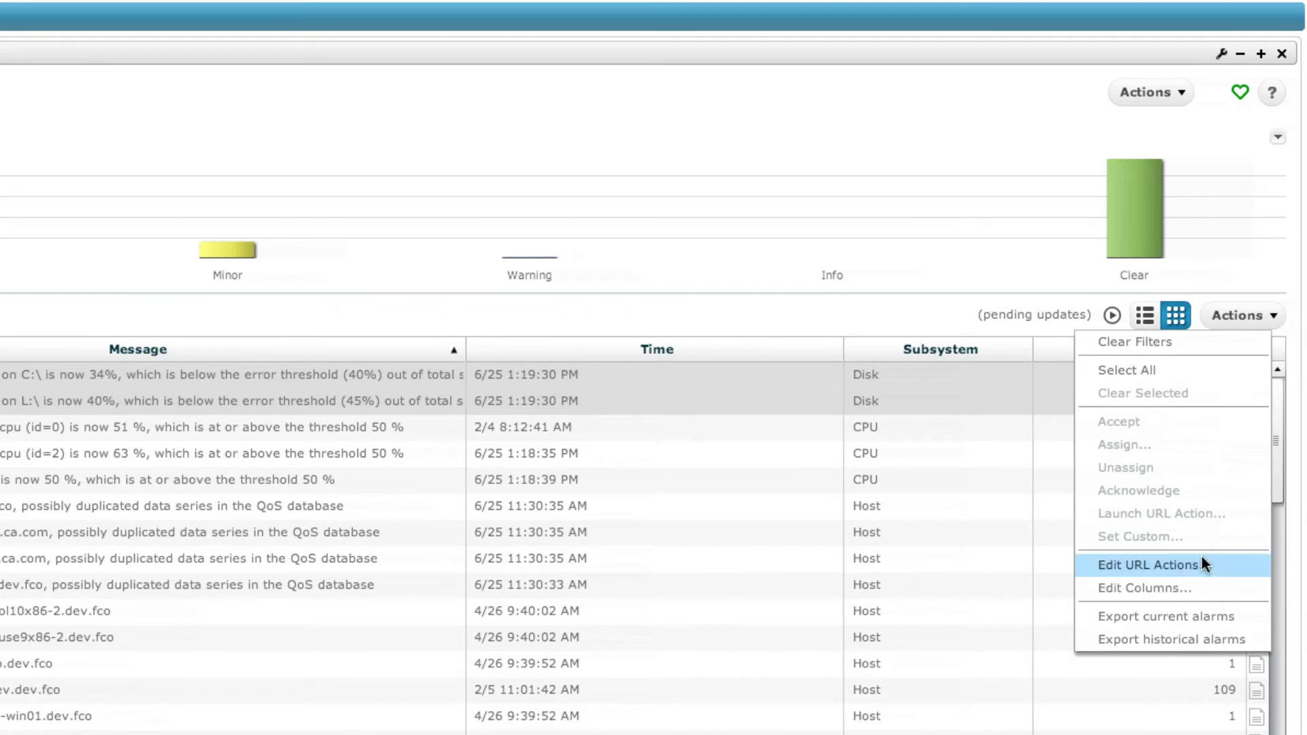
In Edit URL Actions, view the RDP action, start a new one and check its Visibility options
left_click(1201, 566)
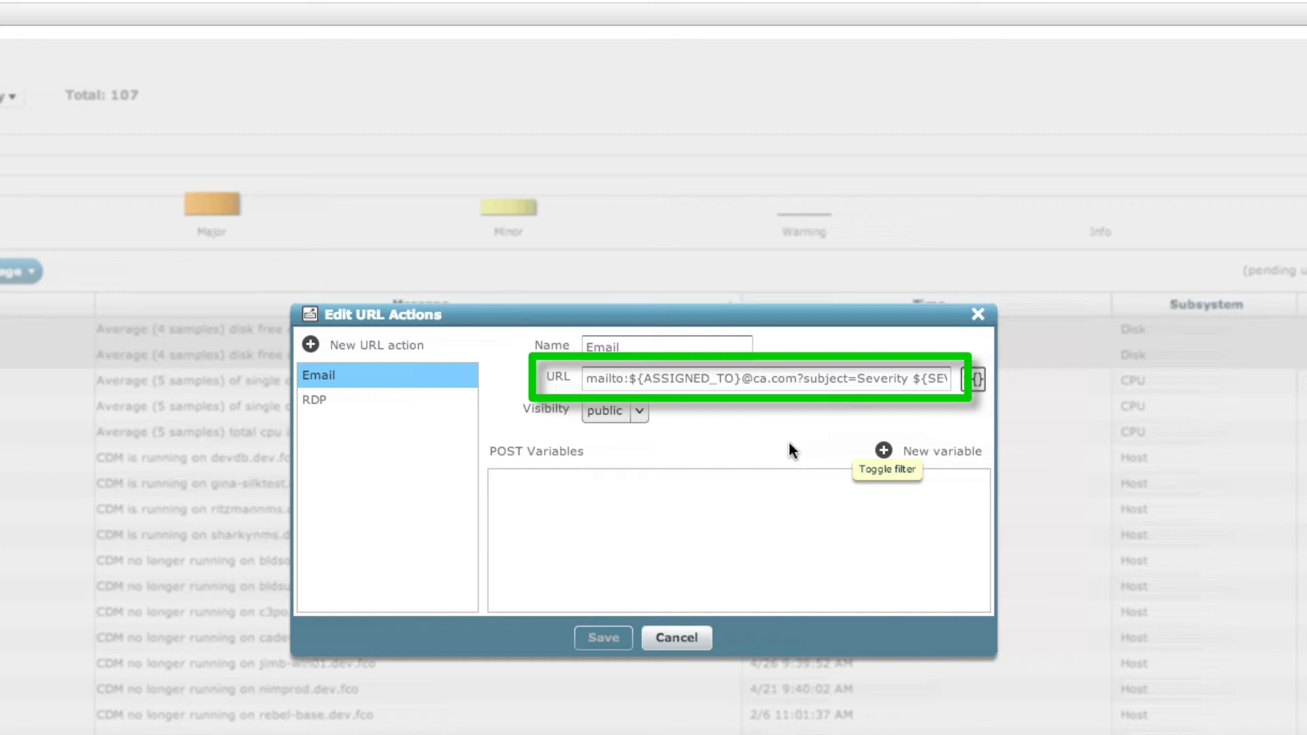
left_click(315, 401)
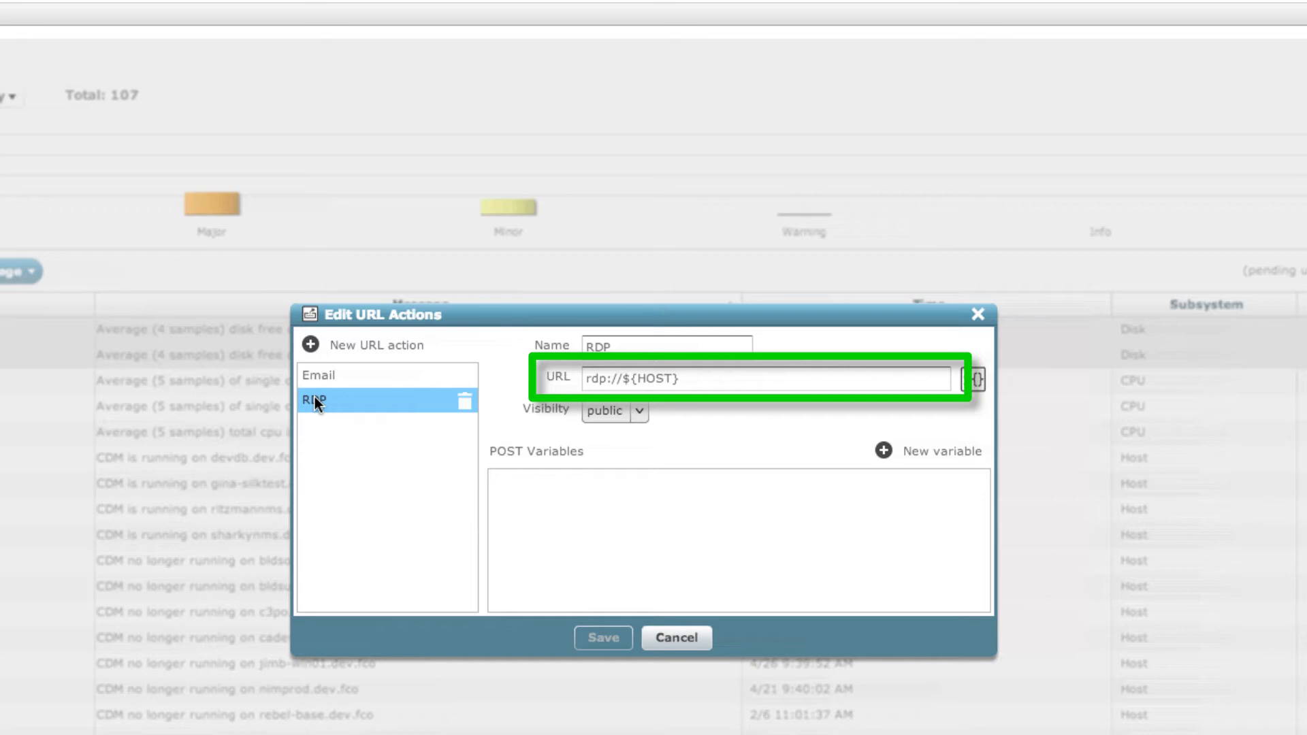
left_click(310, 345)
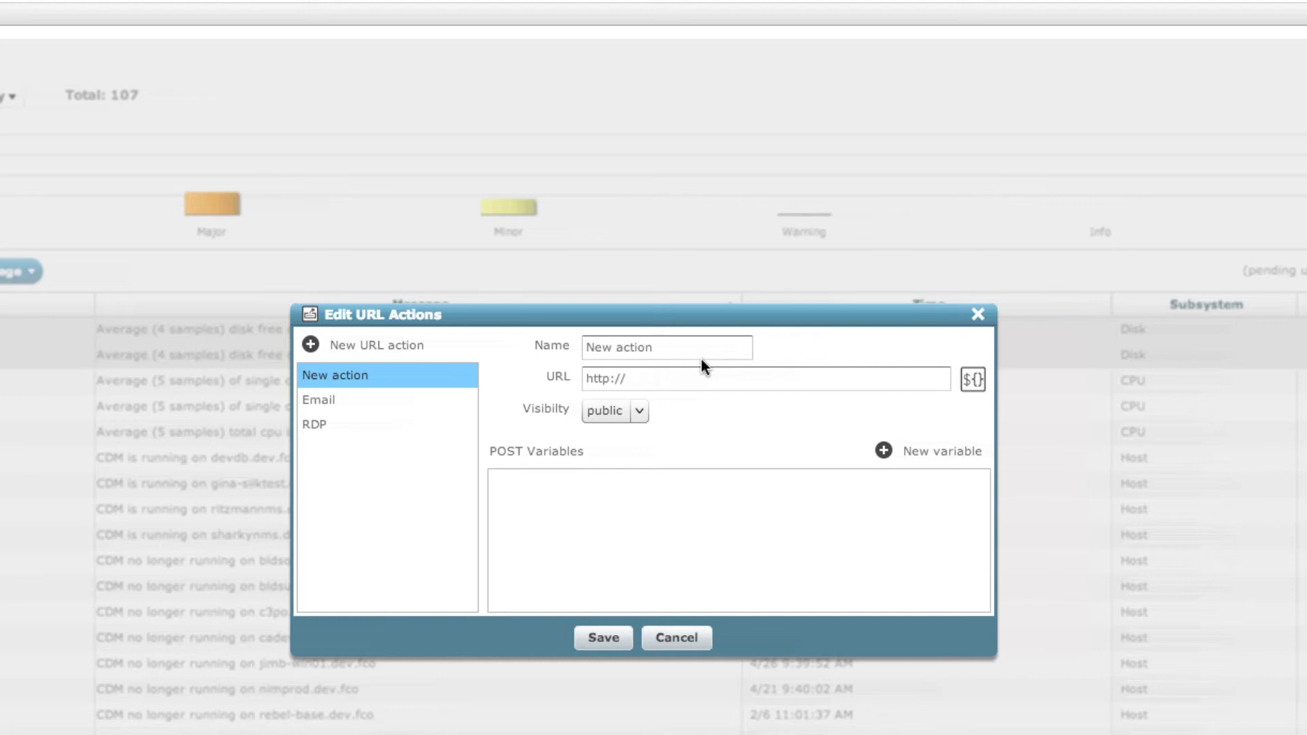
left_click(643, 411)
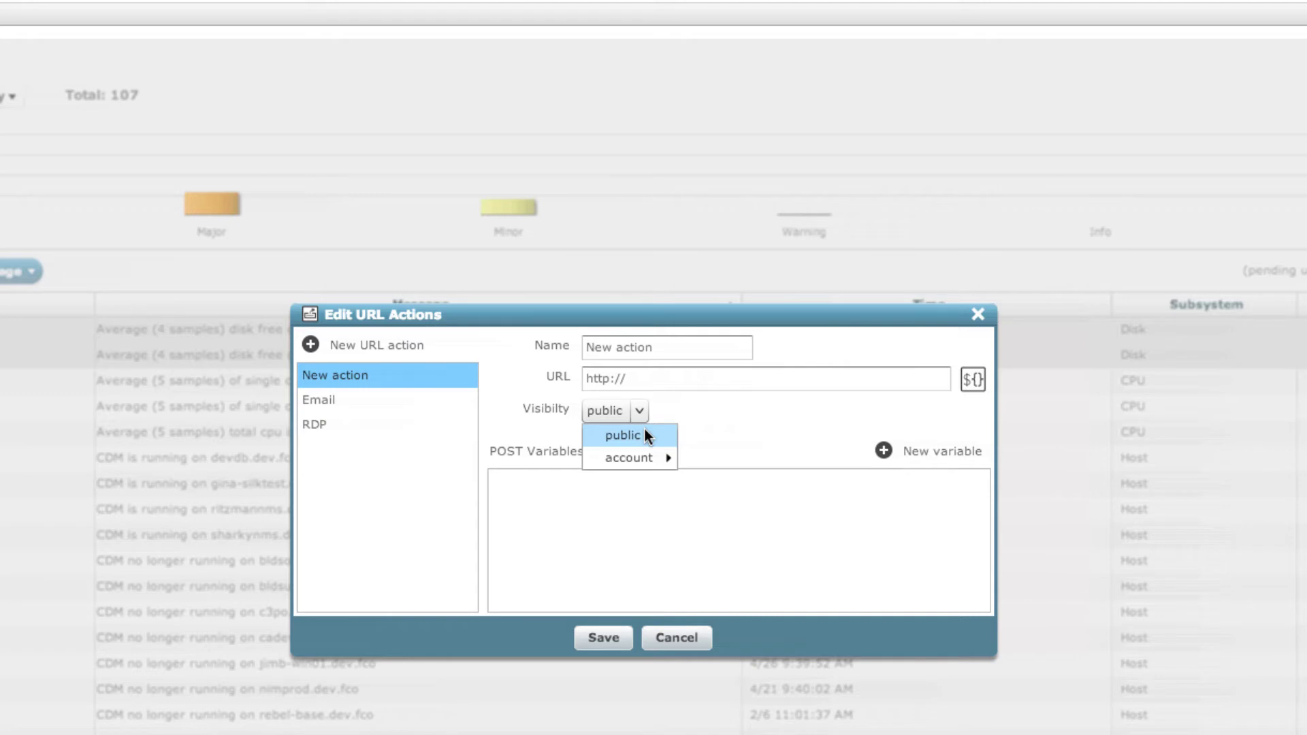
mouse_move(644, 459)
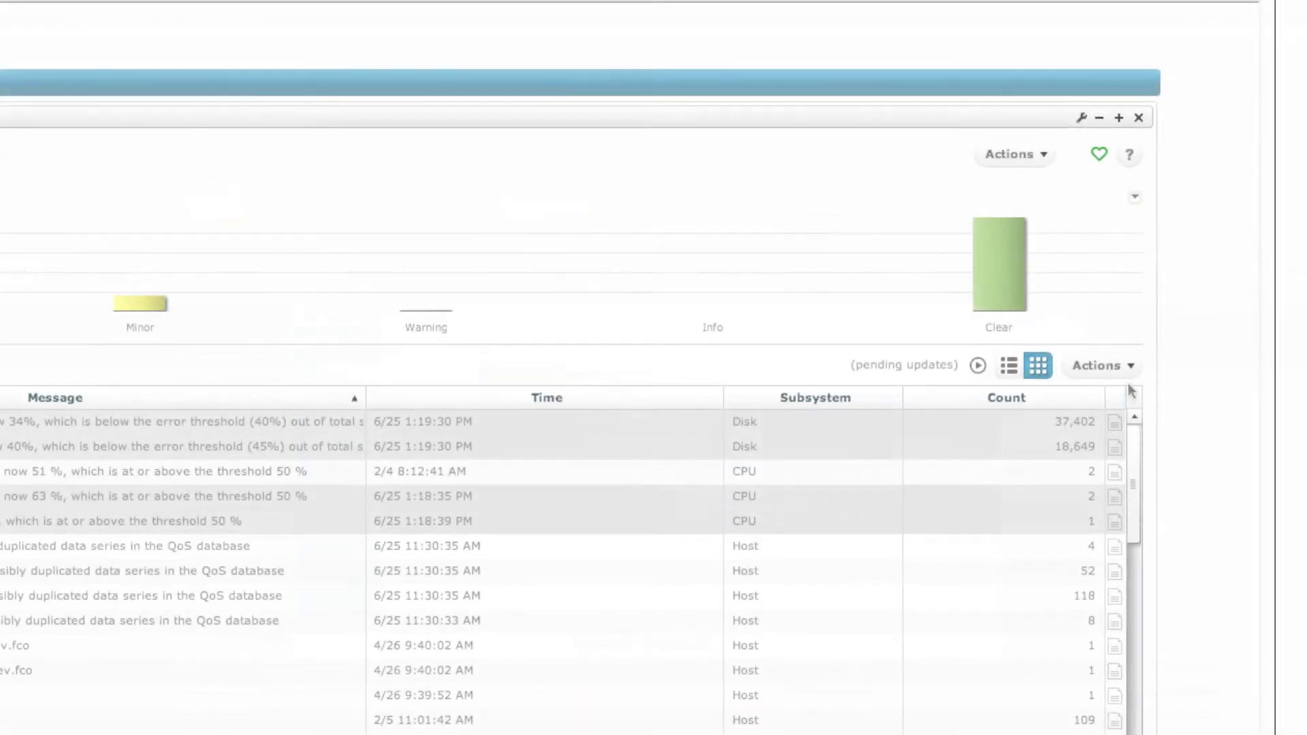
Export the current alarms to a file named 'alarms' on the Desktop
left_click(1132, 366)
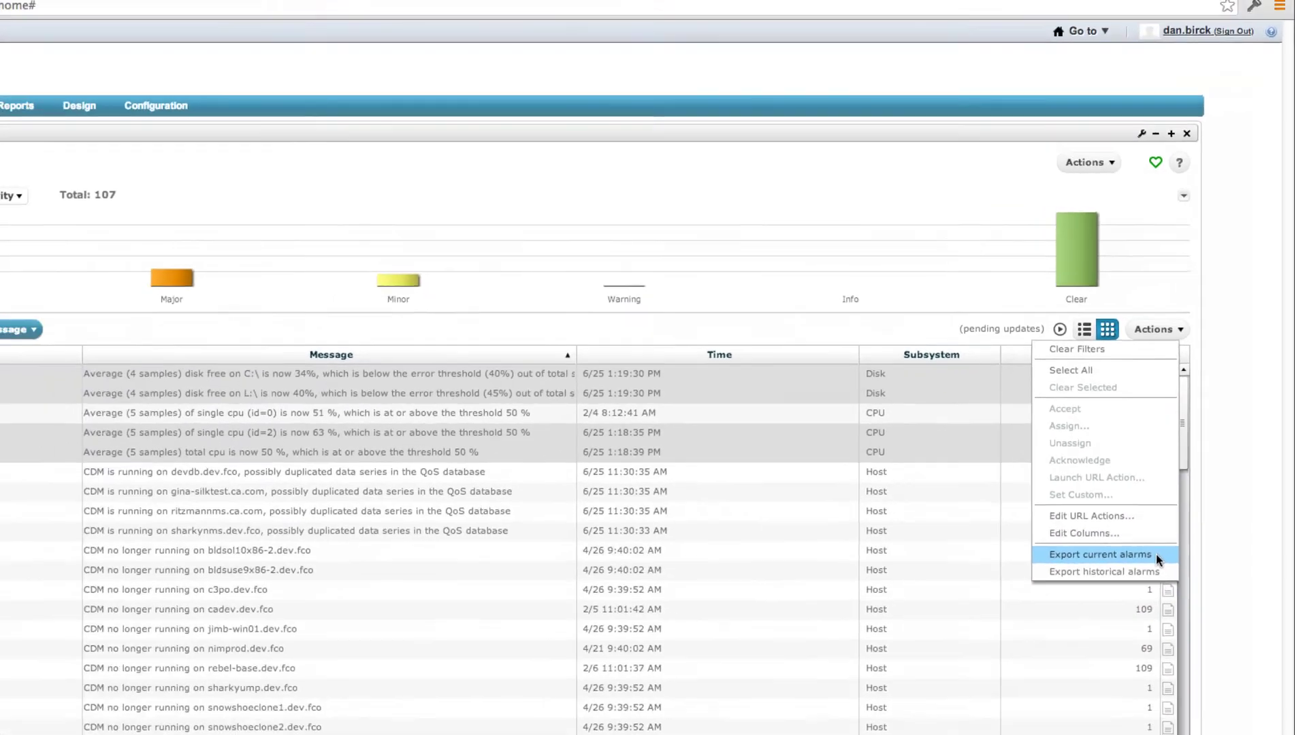
left_click(1100, 651)
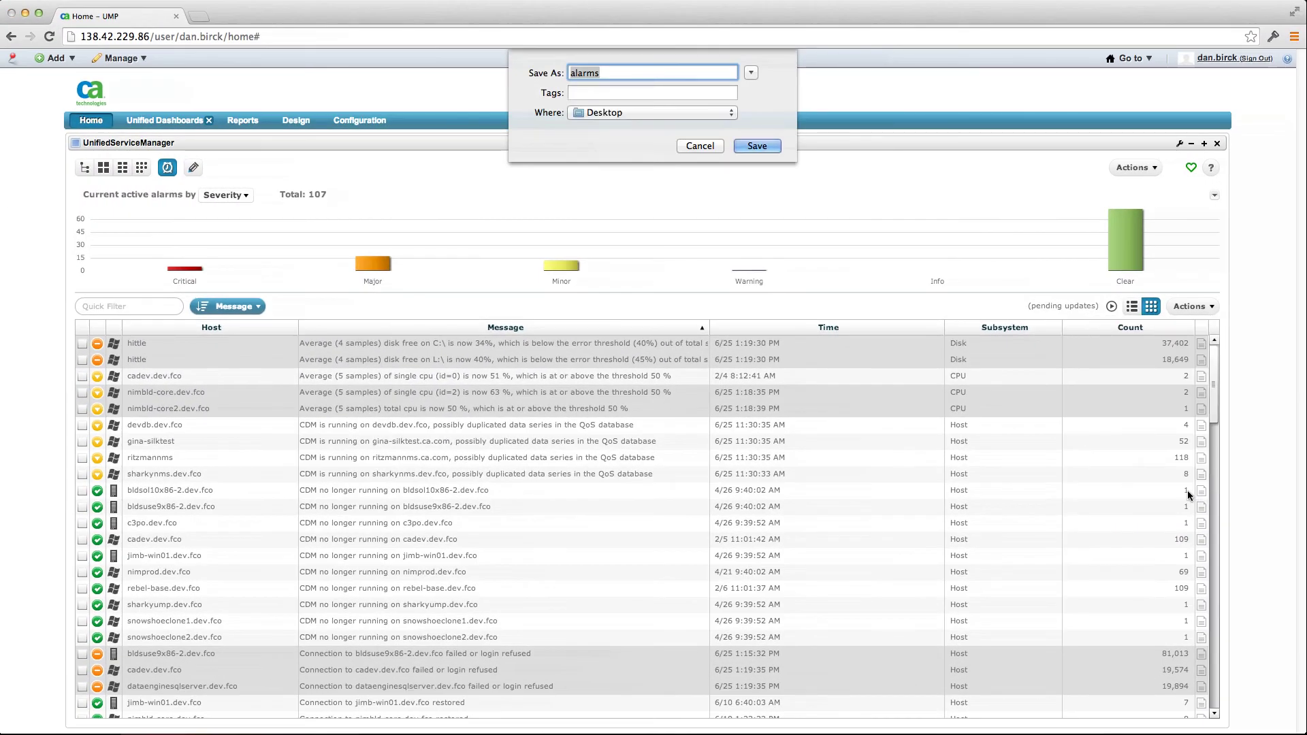
left_click(754, 146)
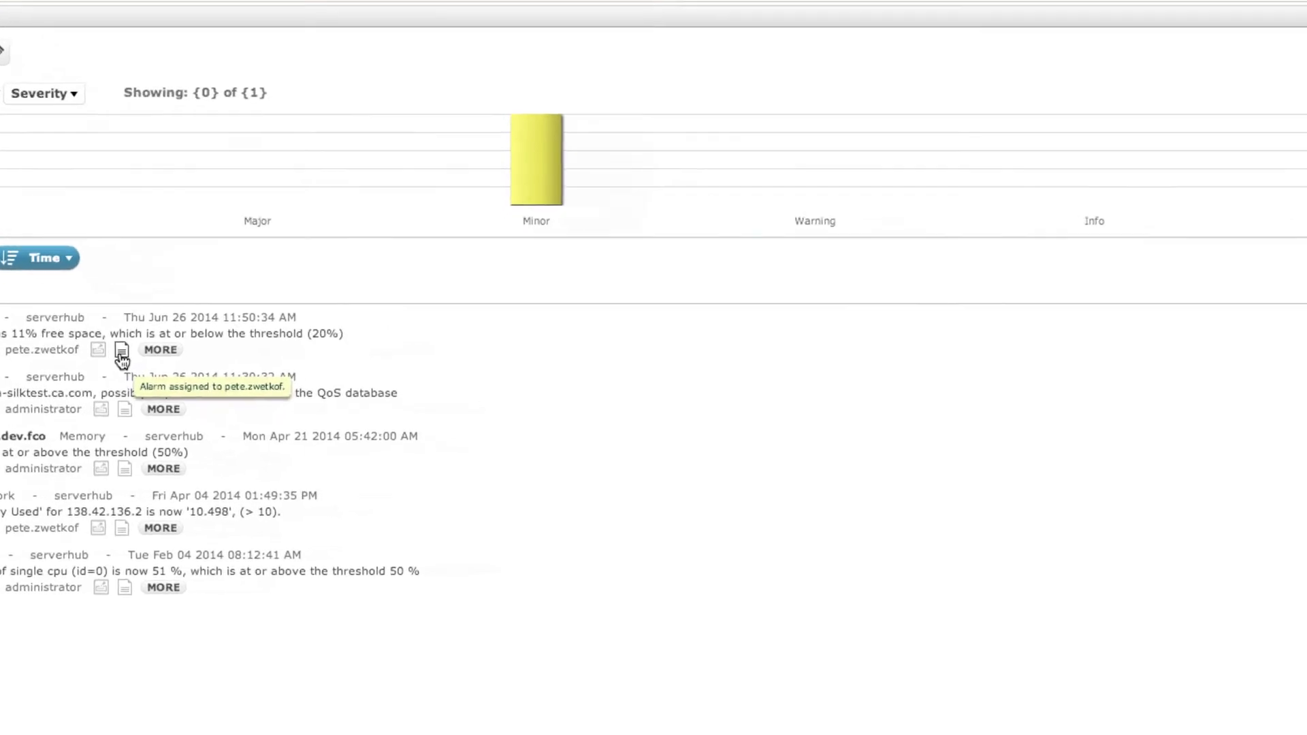
Annotate the disk space alarm with 'I will work on this one too!'
left_click(13, 275)
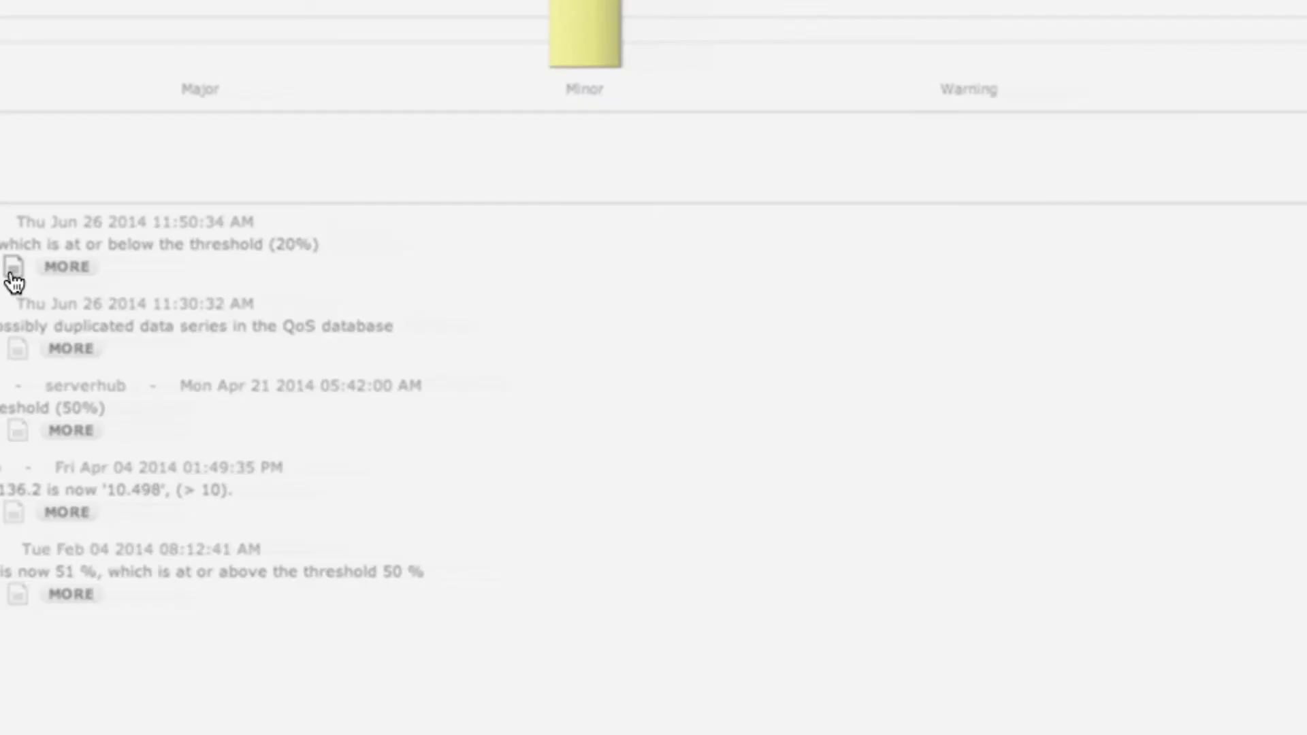
left_click(585, 189)
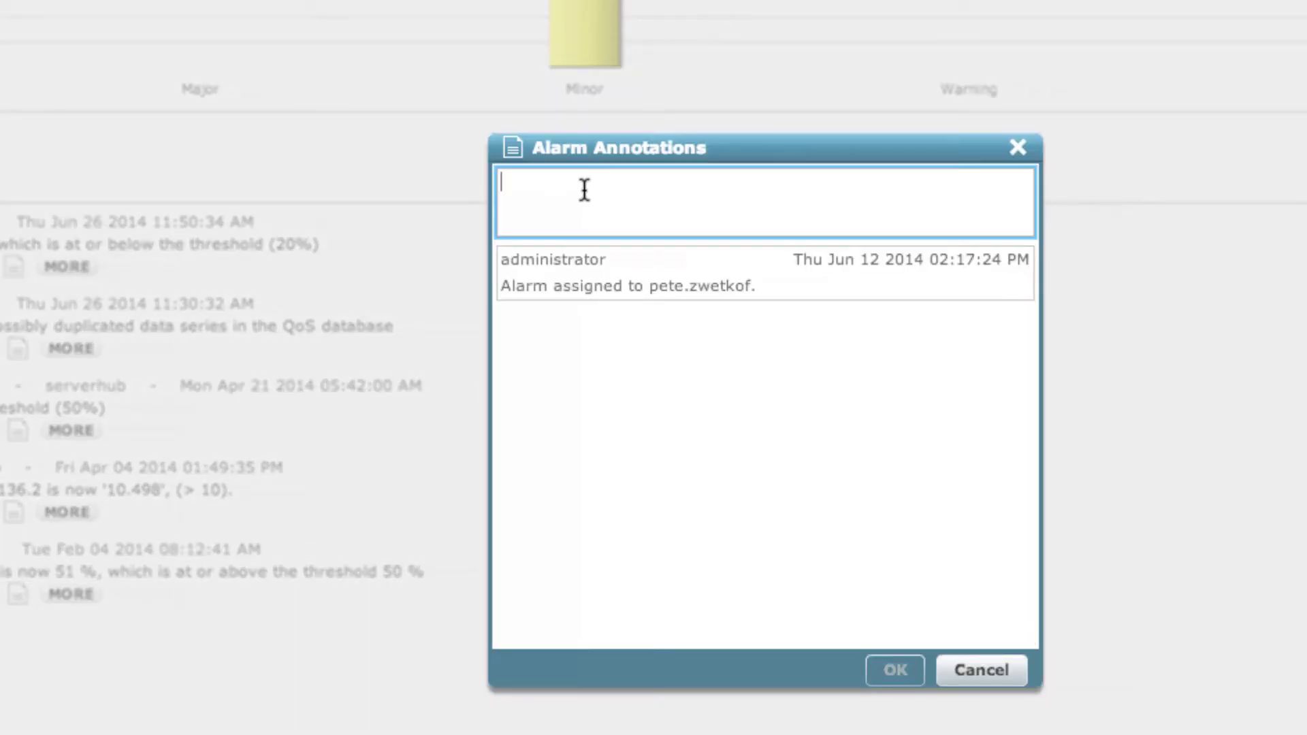
type("I will")
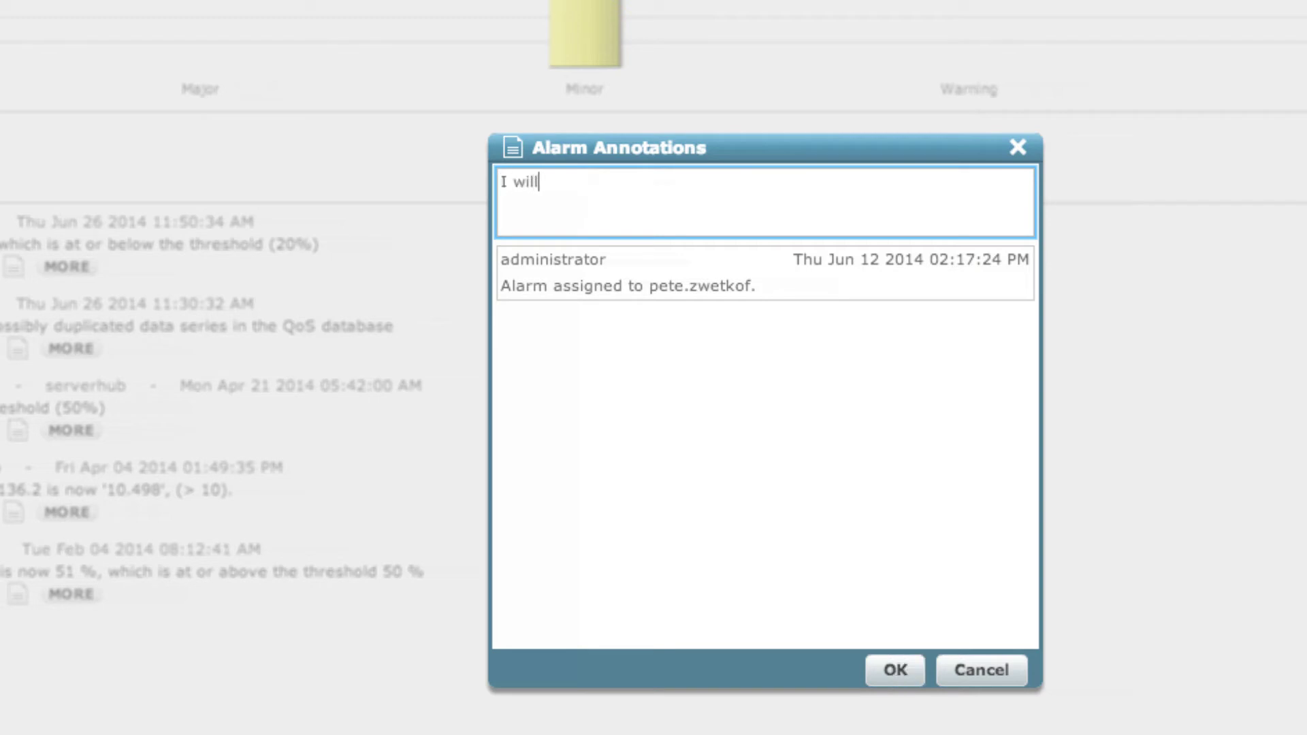
type(" work on this one too!")
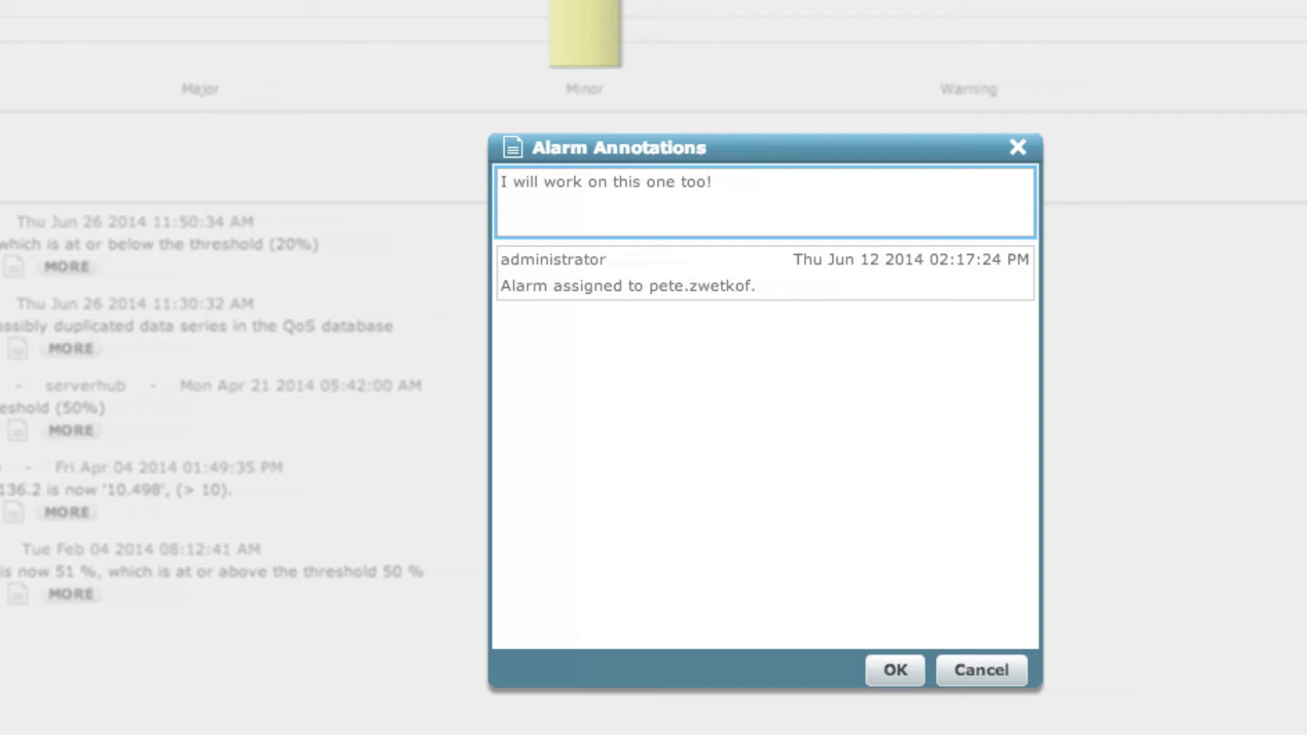
key("Return")
Save the alarm annotation and set the UnifiedServiceManager portlet's View preference to Alarm
left_click(880, 671)
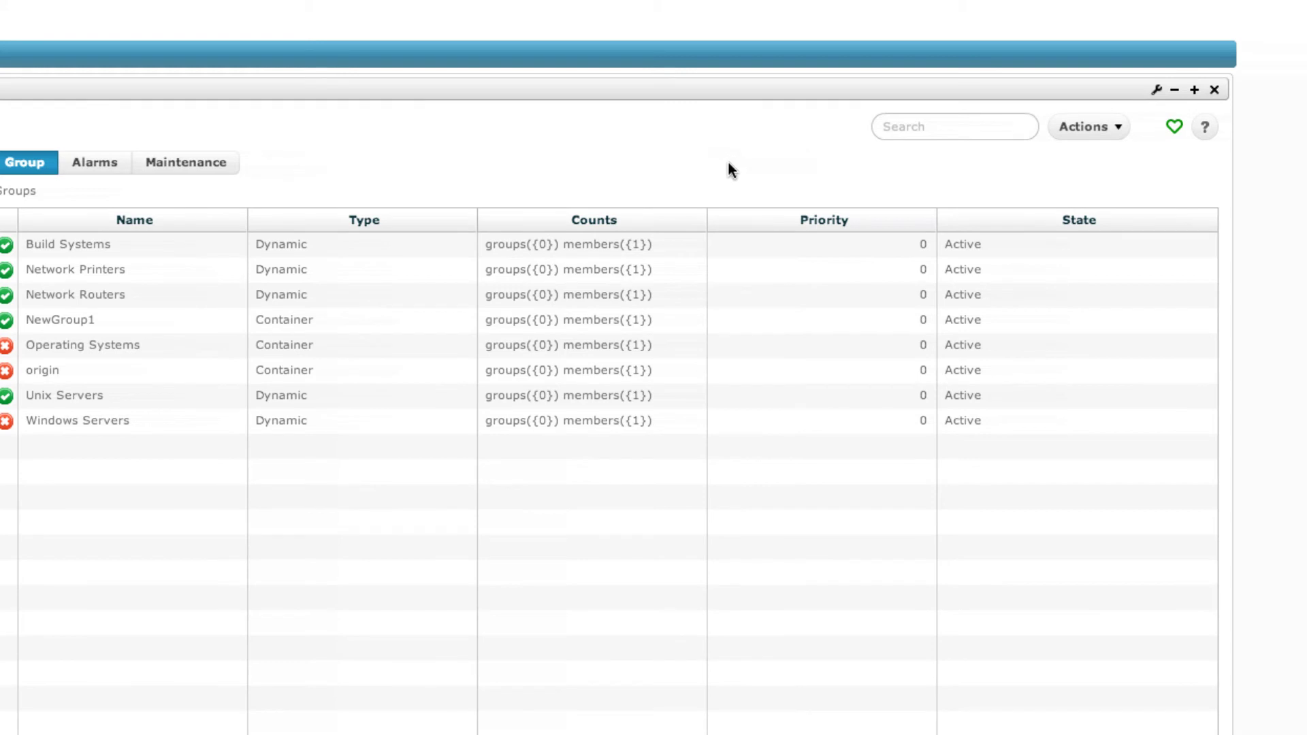
left_click(1157, 92)
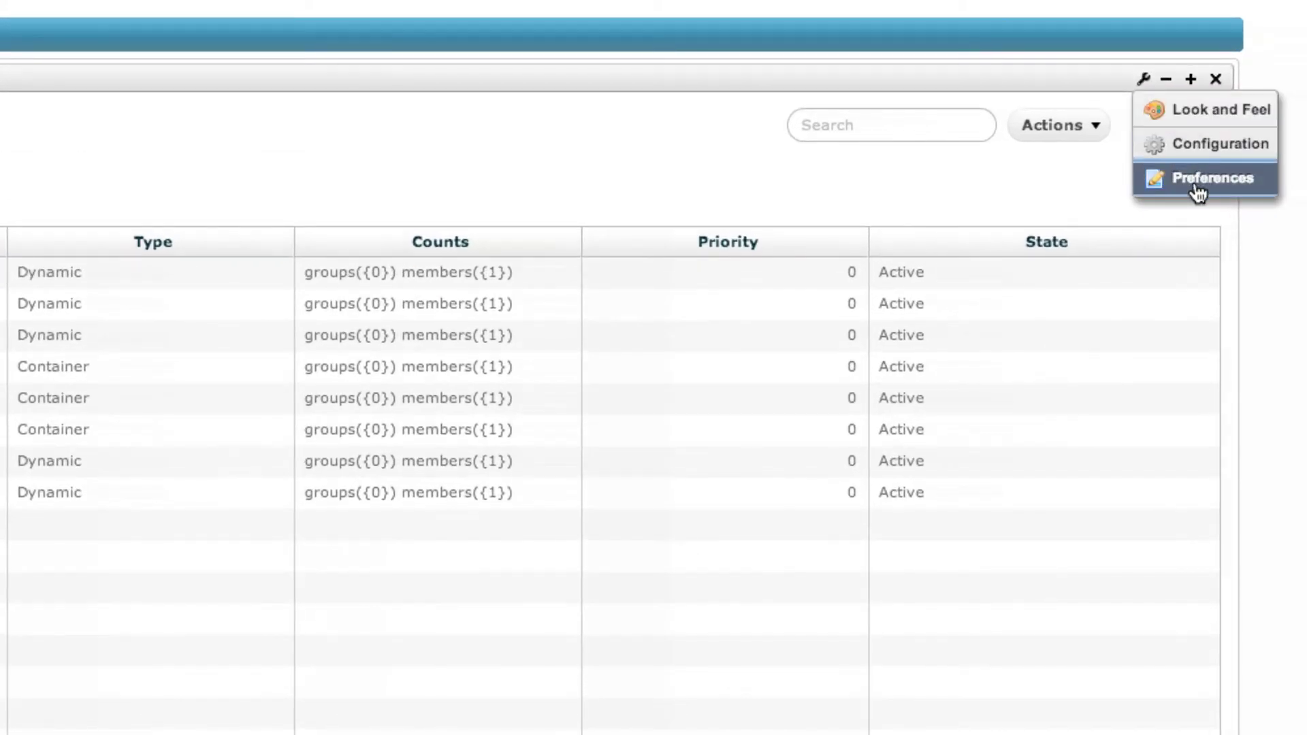
left_click(1196, 187)
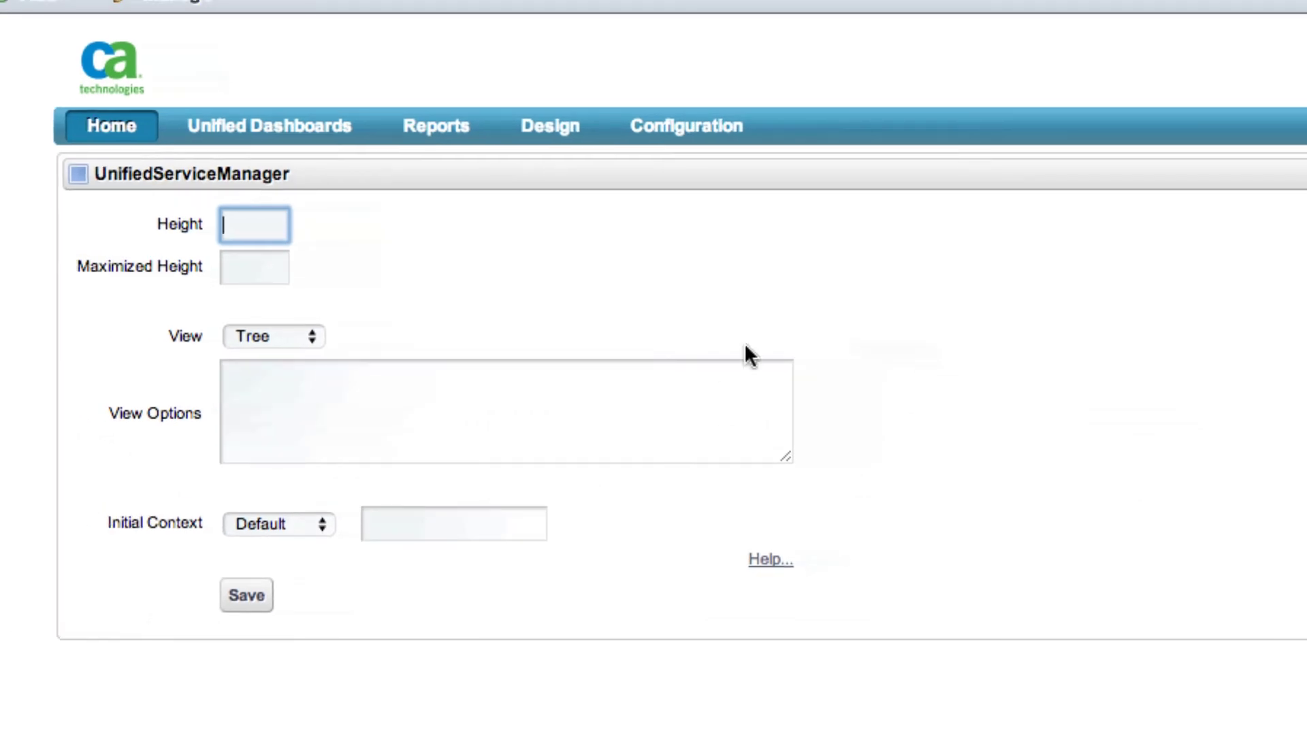
left_click(314, 336)
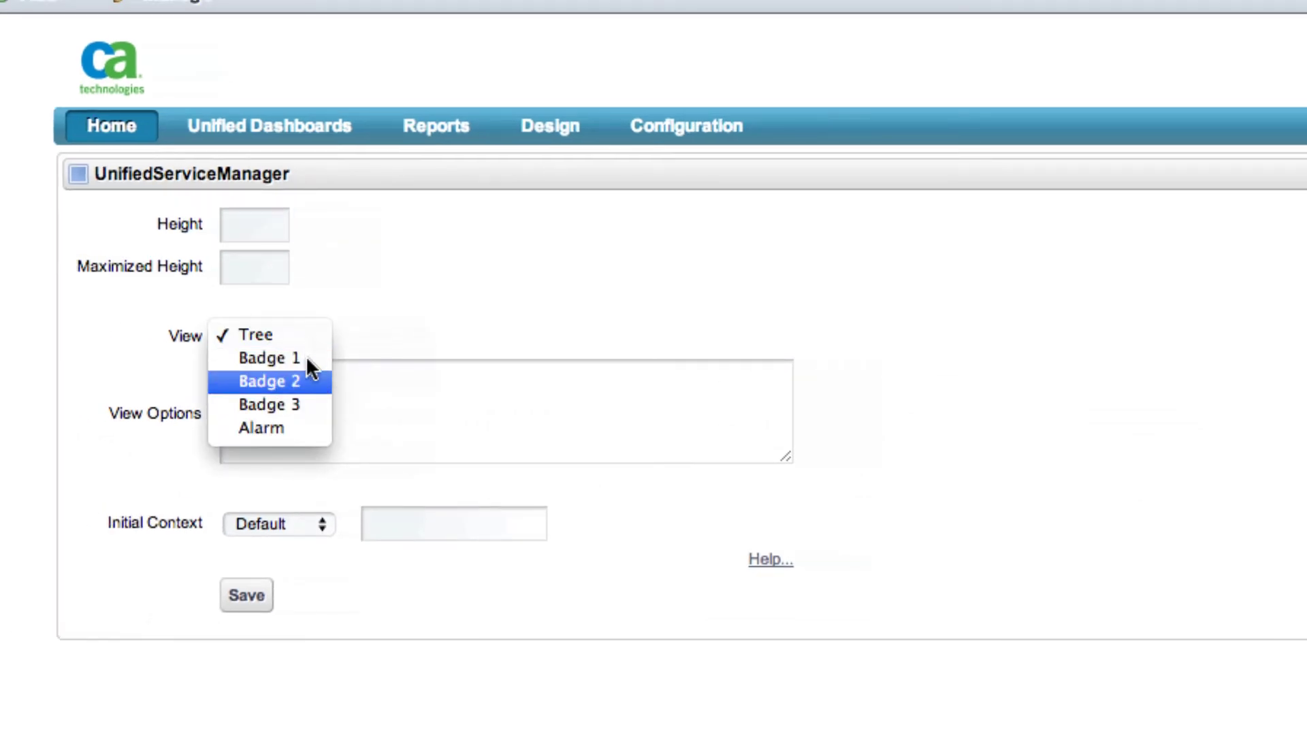
left_click(300, 429)
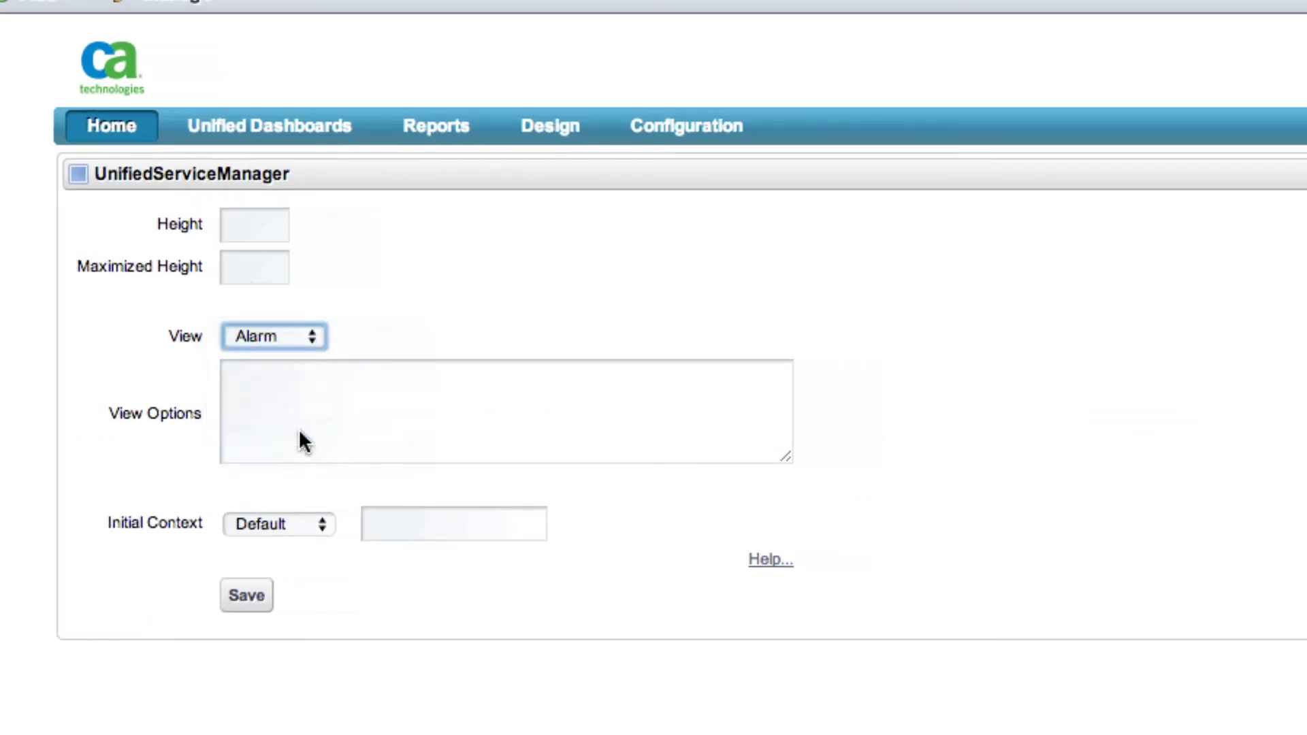
Paste the minimal JSON table options into View Options, keeping the Alarm view selected
left_click(321, 396)
right_click(322, 395)
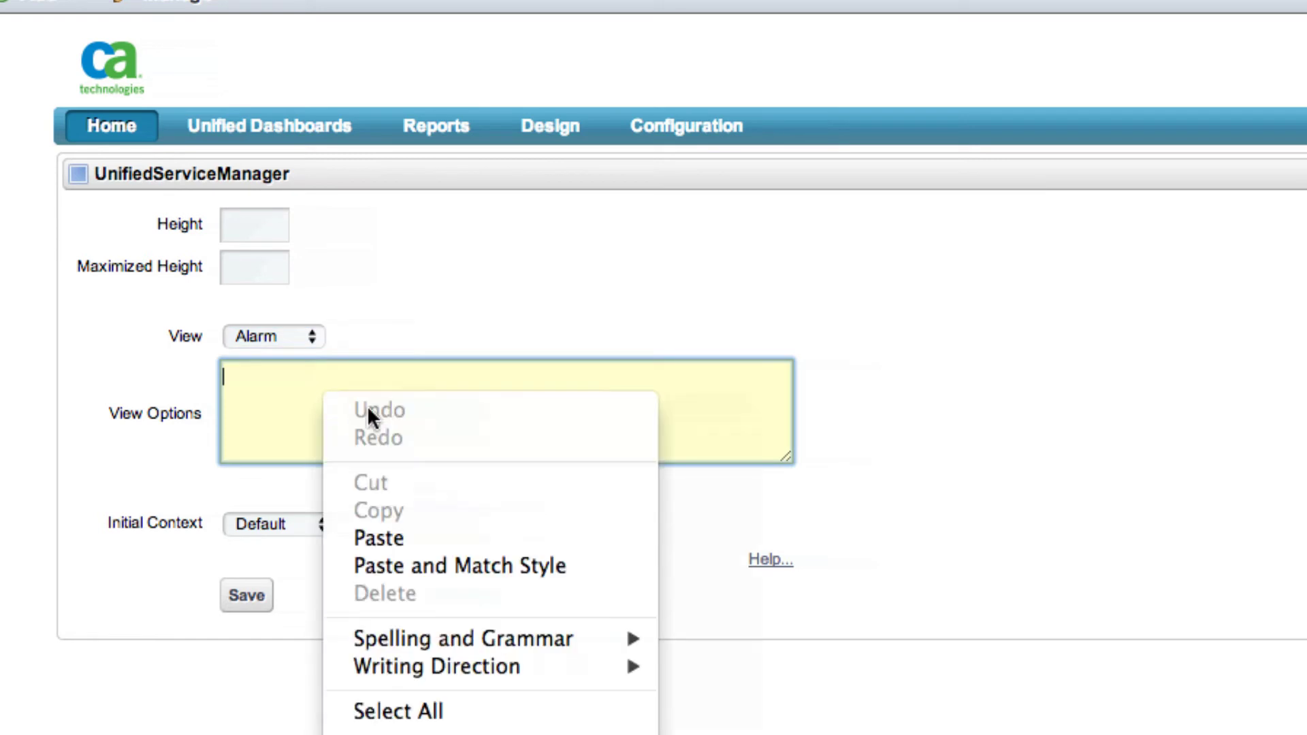
left_click(420, 534)
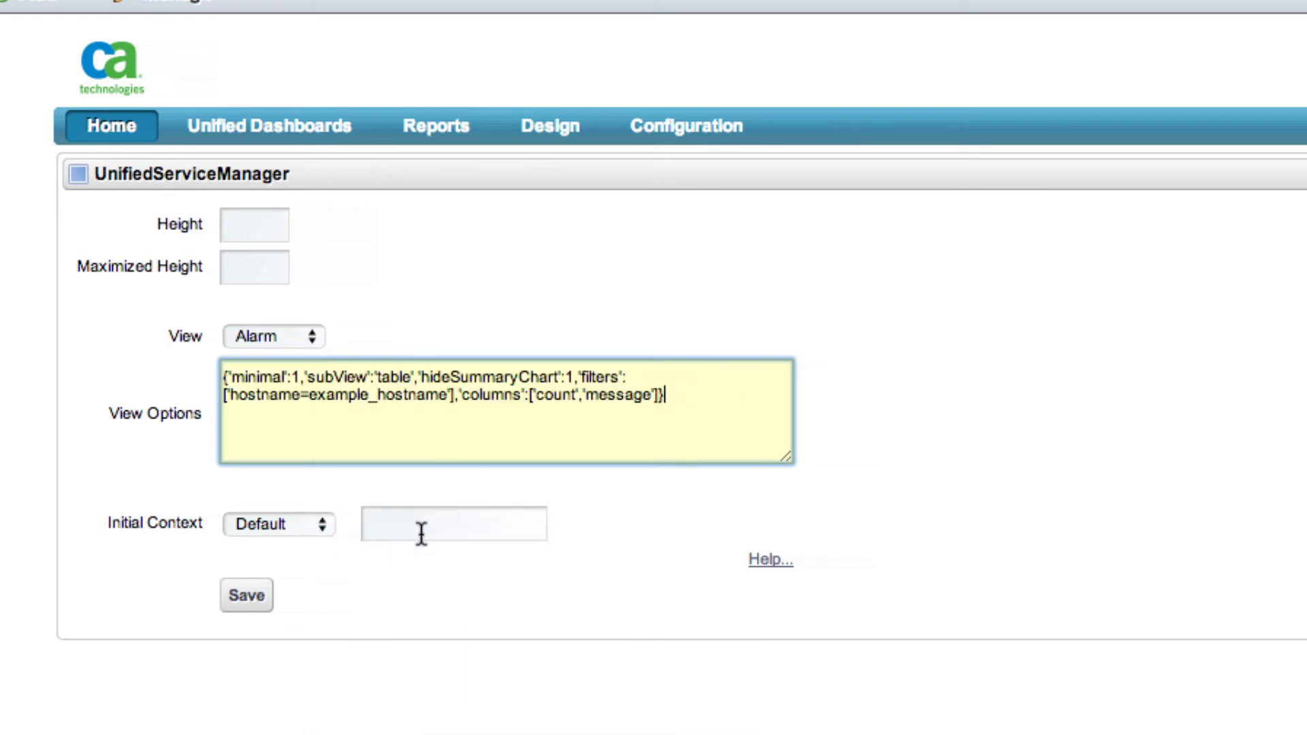
left_click(277, 235)
left_click(274, 265)
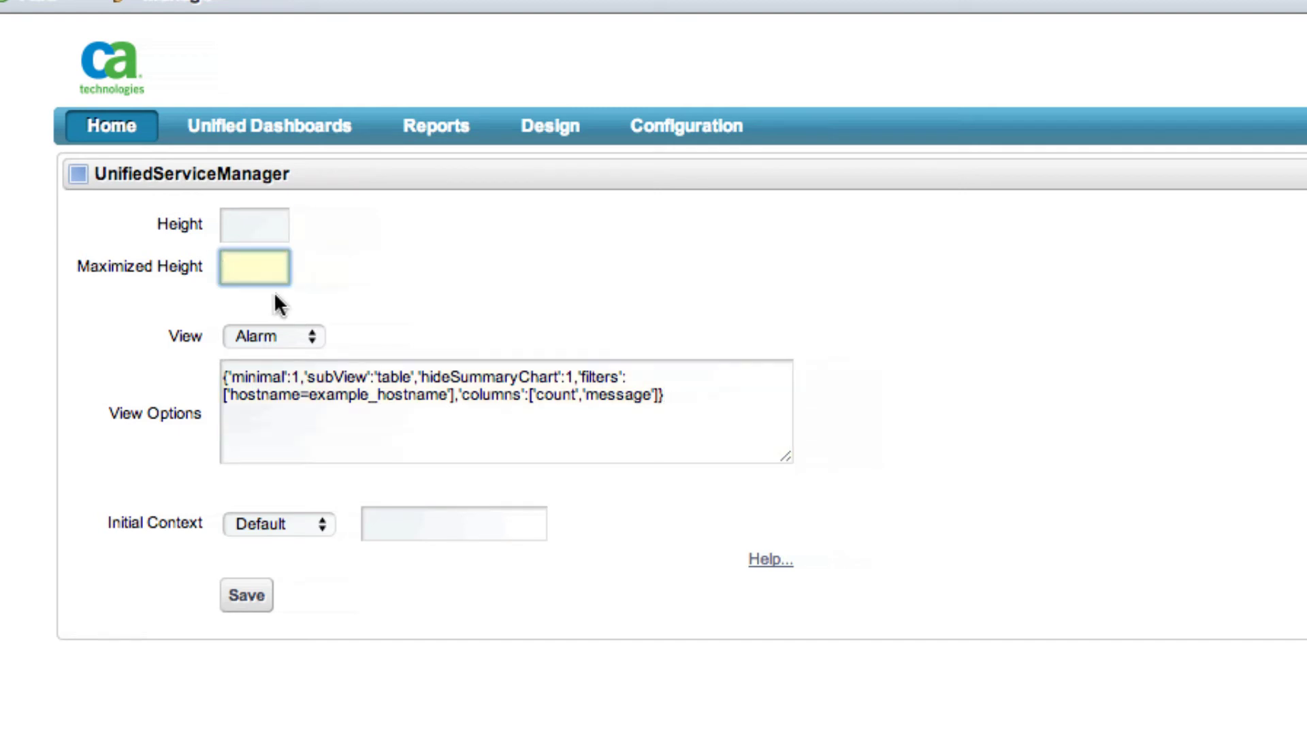
left_click(290, 337)
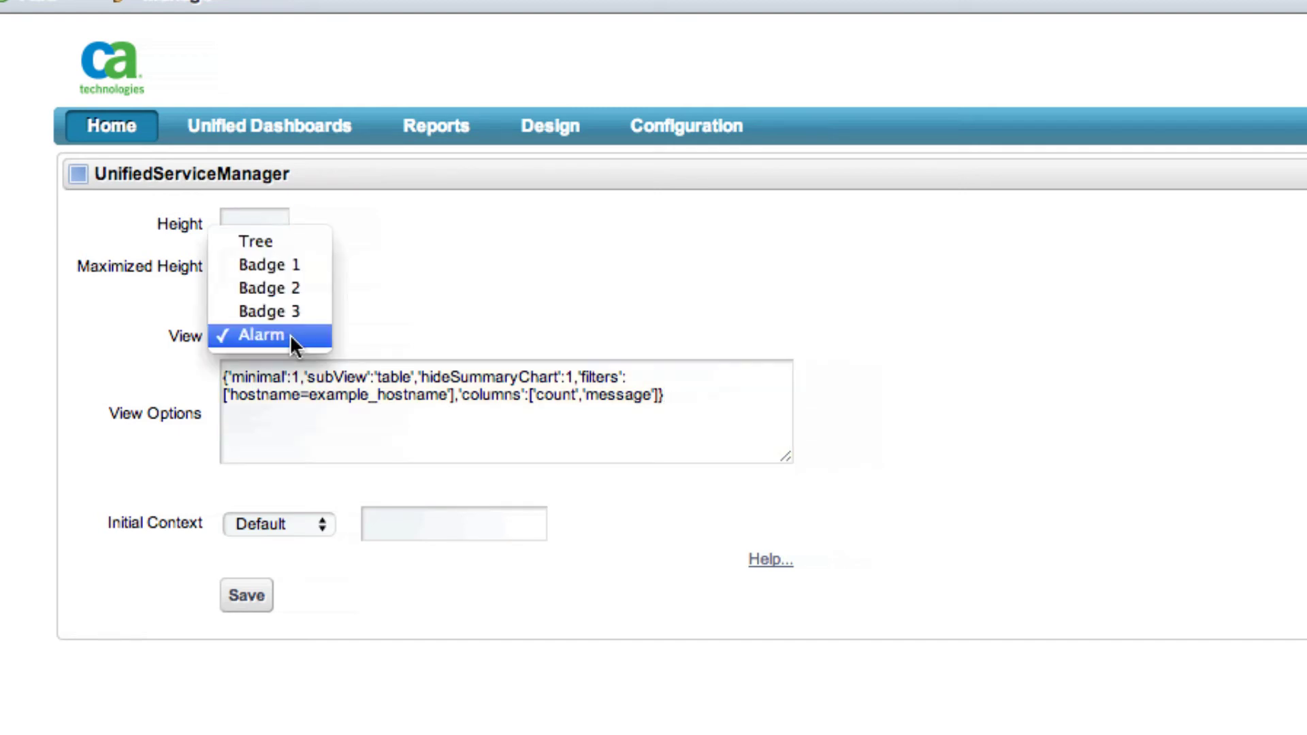
left_click(507, 297)
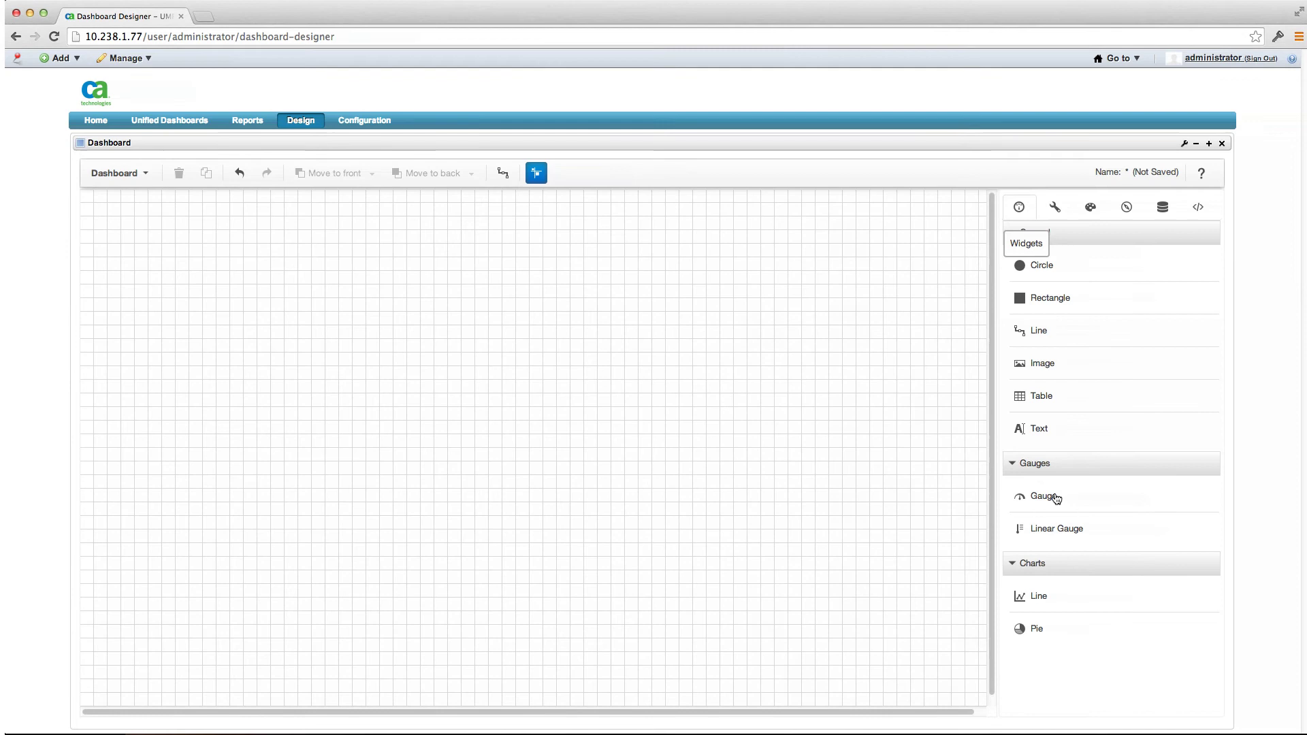
Place a gauge on the dashboard canvas and enlarge it to 360 by 270
left_click_drag(1053, 496, 243, 222)
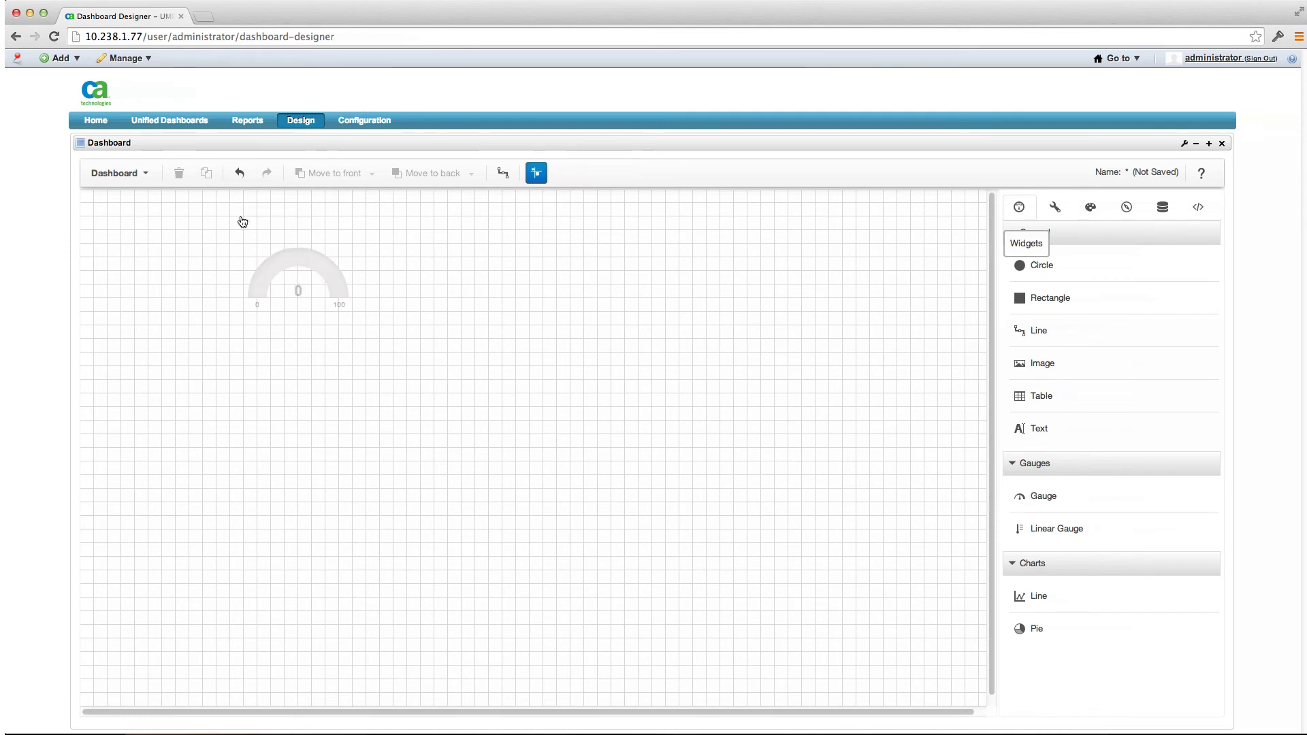
left_click(303, 271)
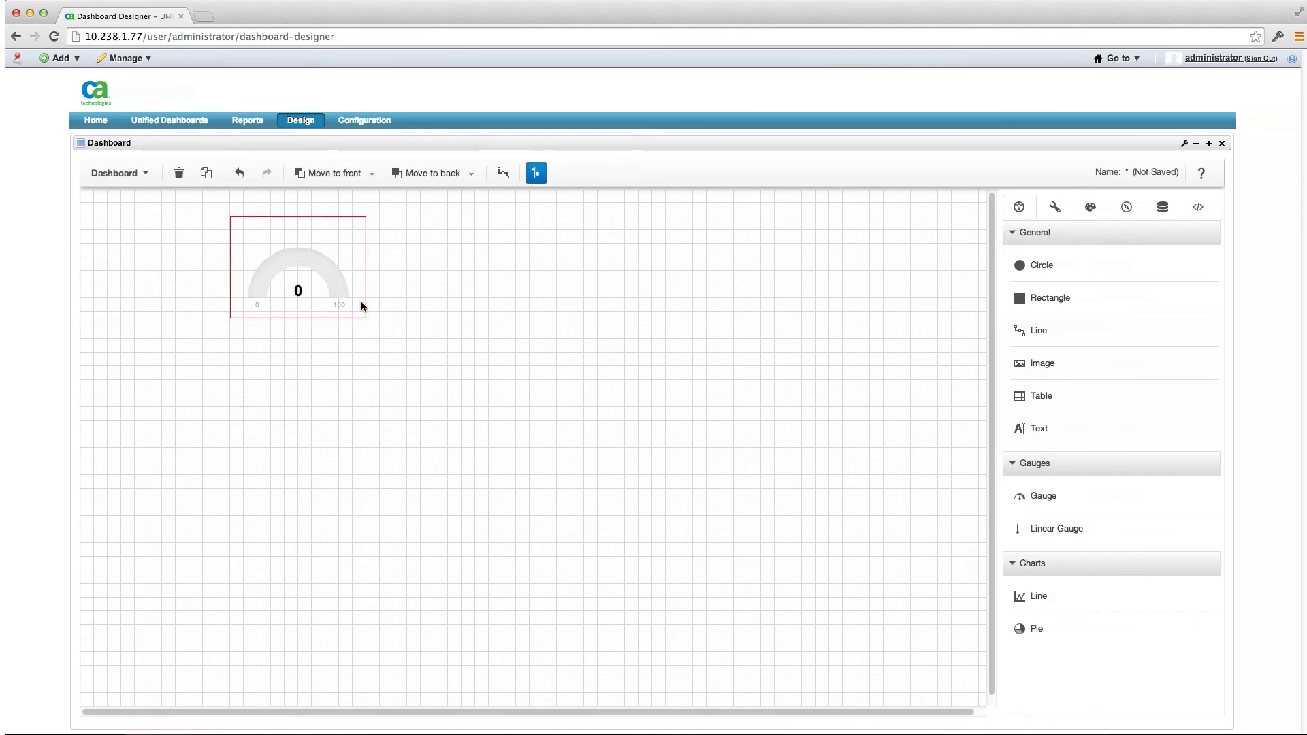
left_click_drag(366, 307, 489, 304)
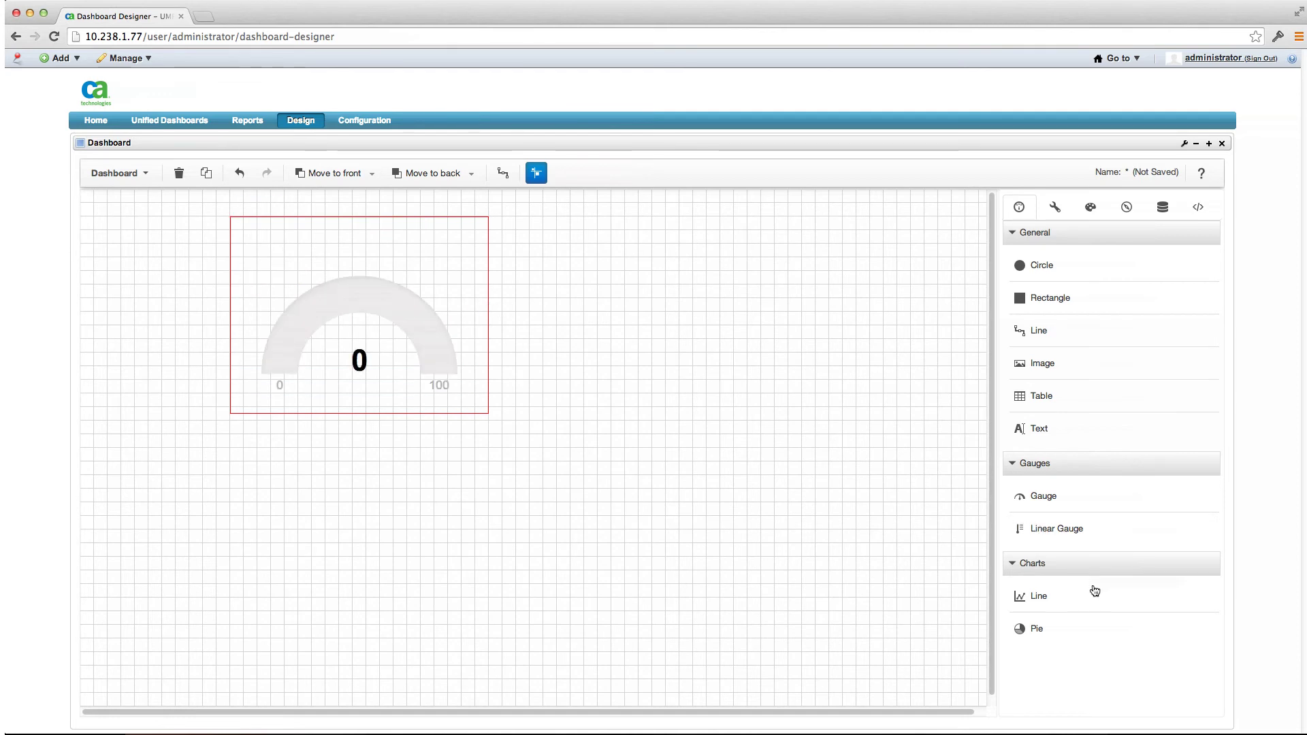
Add a widened line chart to the right of the gauge and show the Data Sources
left_click_drag(1093, 591, 529, 292)
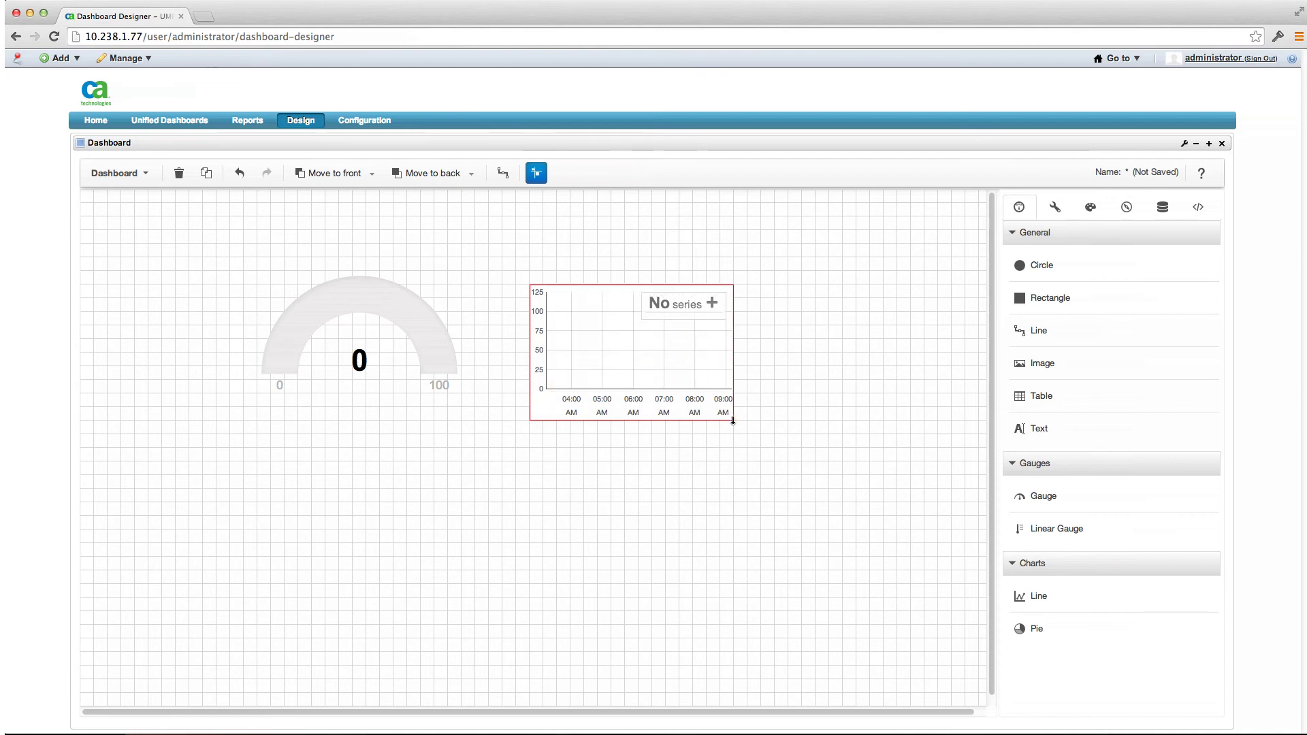
left_click_drag(733, 422, 819, 517)
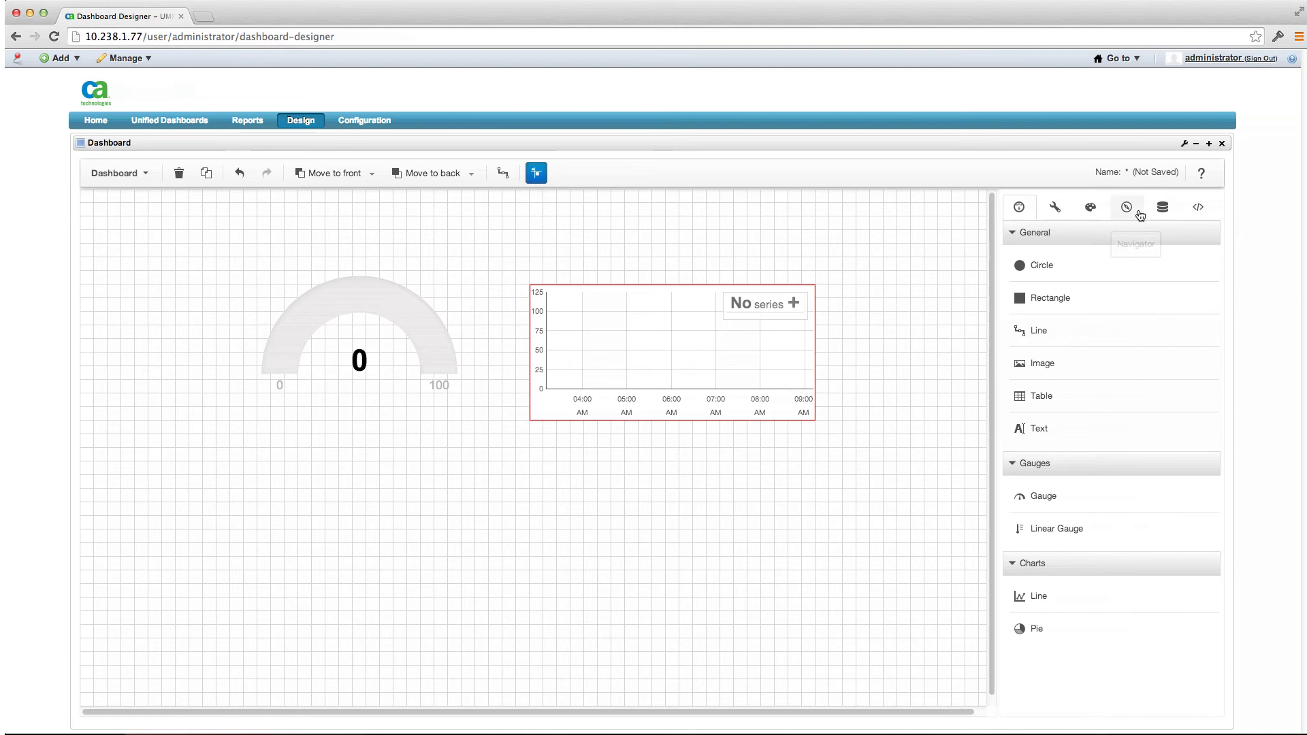
left_click(1162, 207)
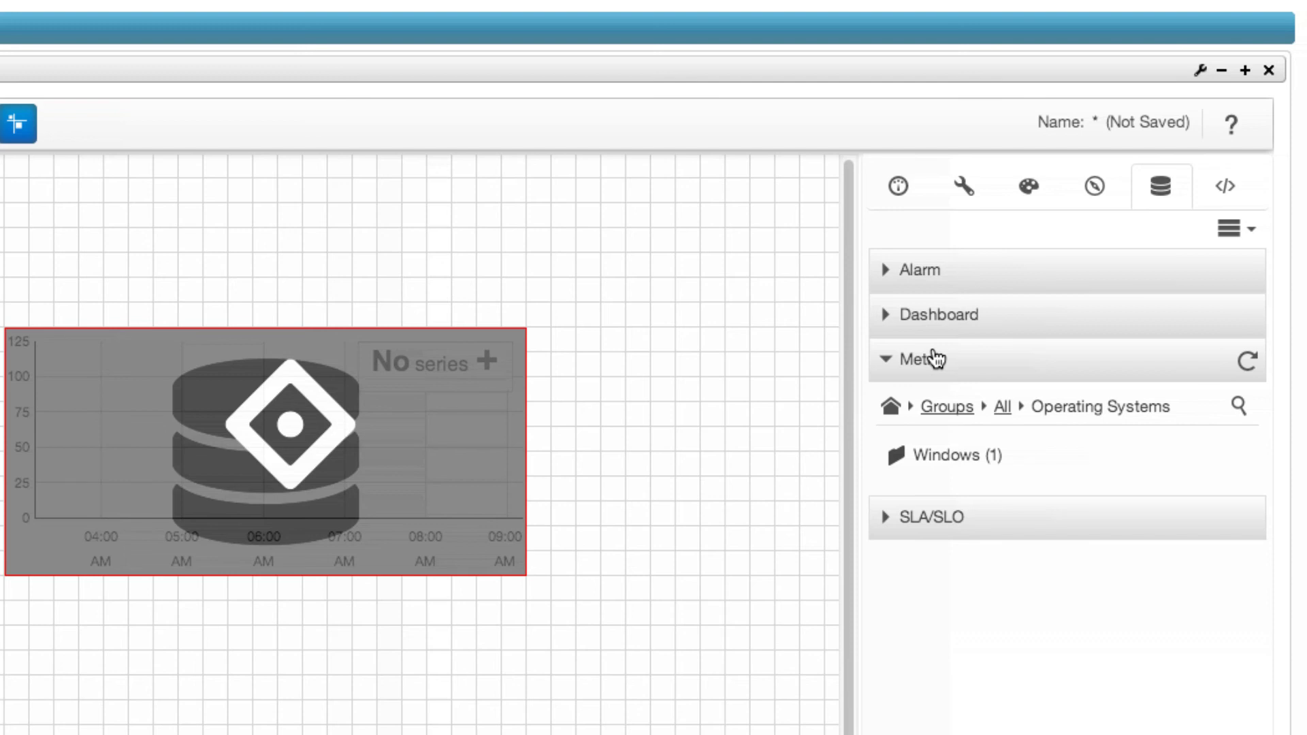
From Windows > demo-w2k12r2 > System > CPU > Total, feed CPU Usage to the gauge and Processor Queue Length to the chart
left_click(923, 456)
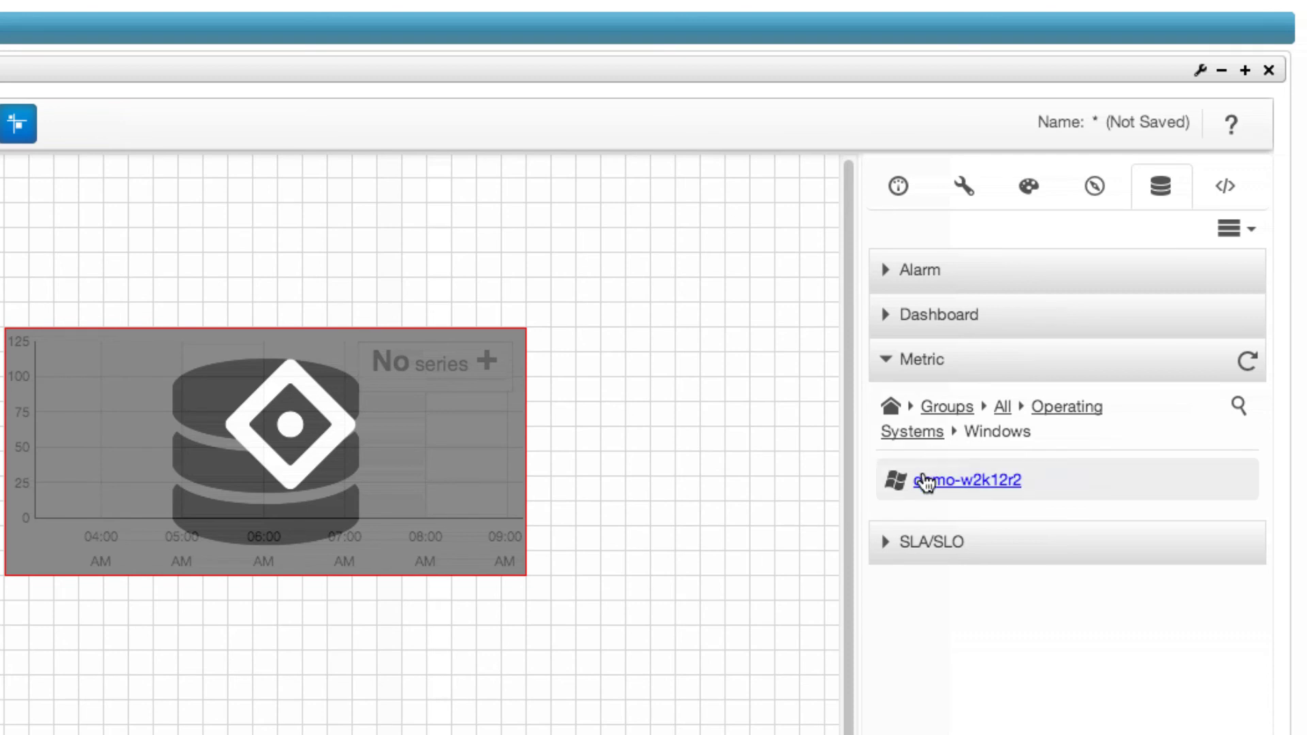
left_click(923, 481)
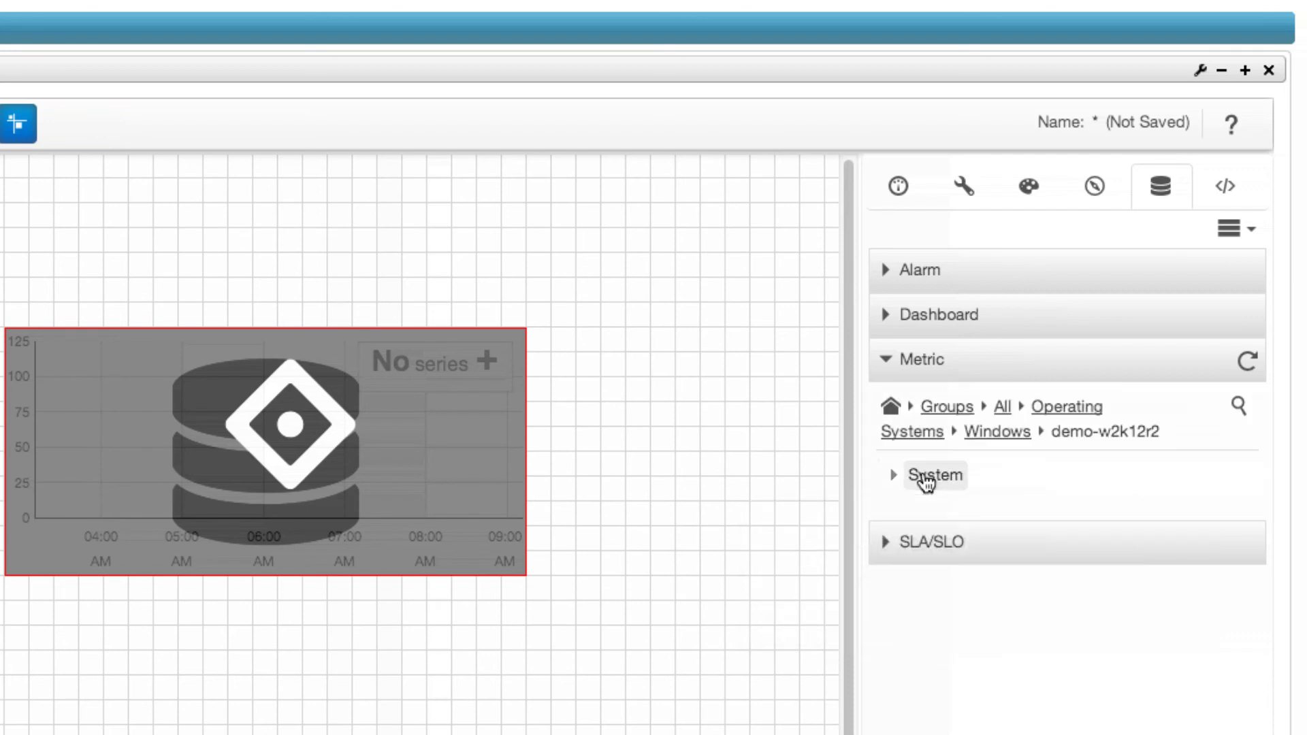
left_click(917, 487)
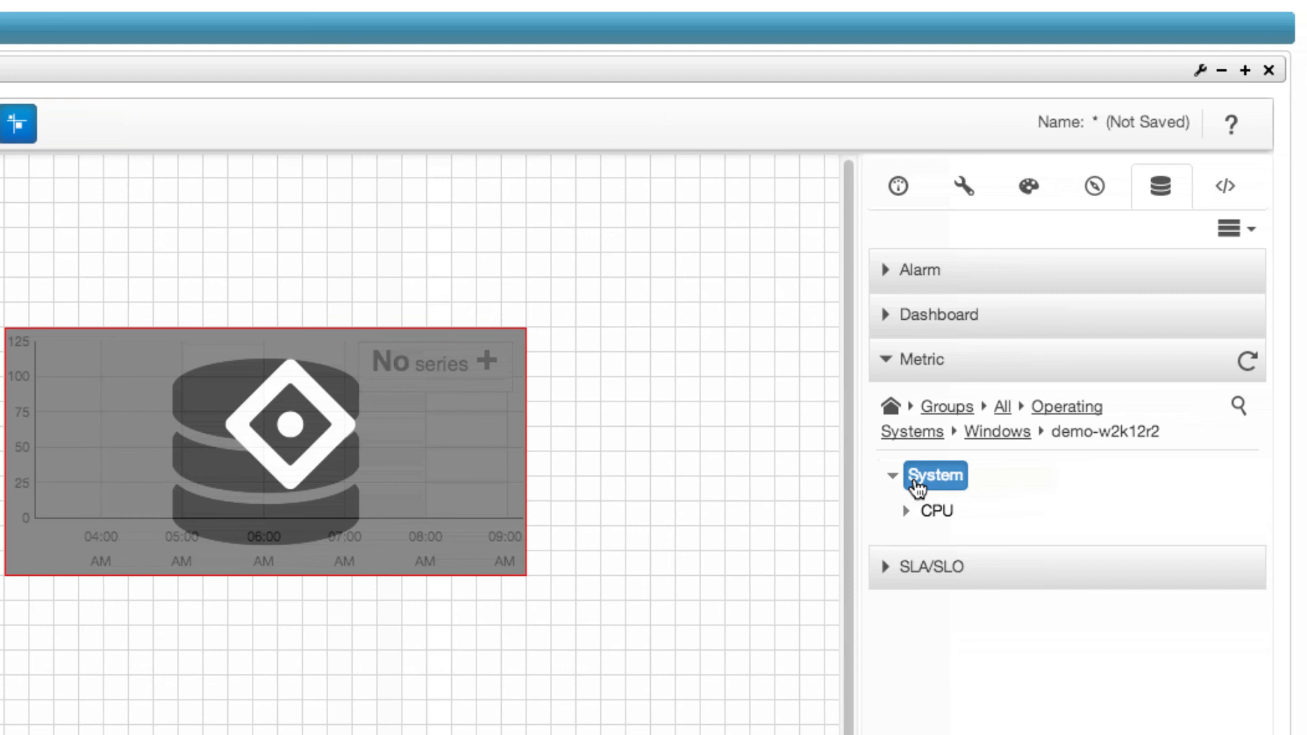
left_click(917, 516)
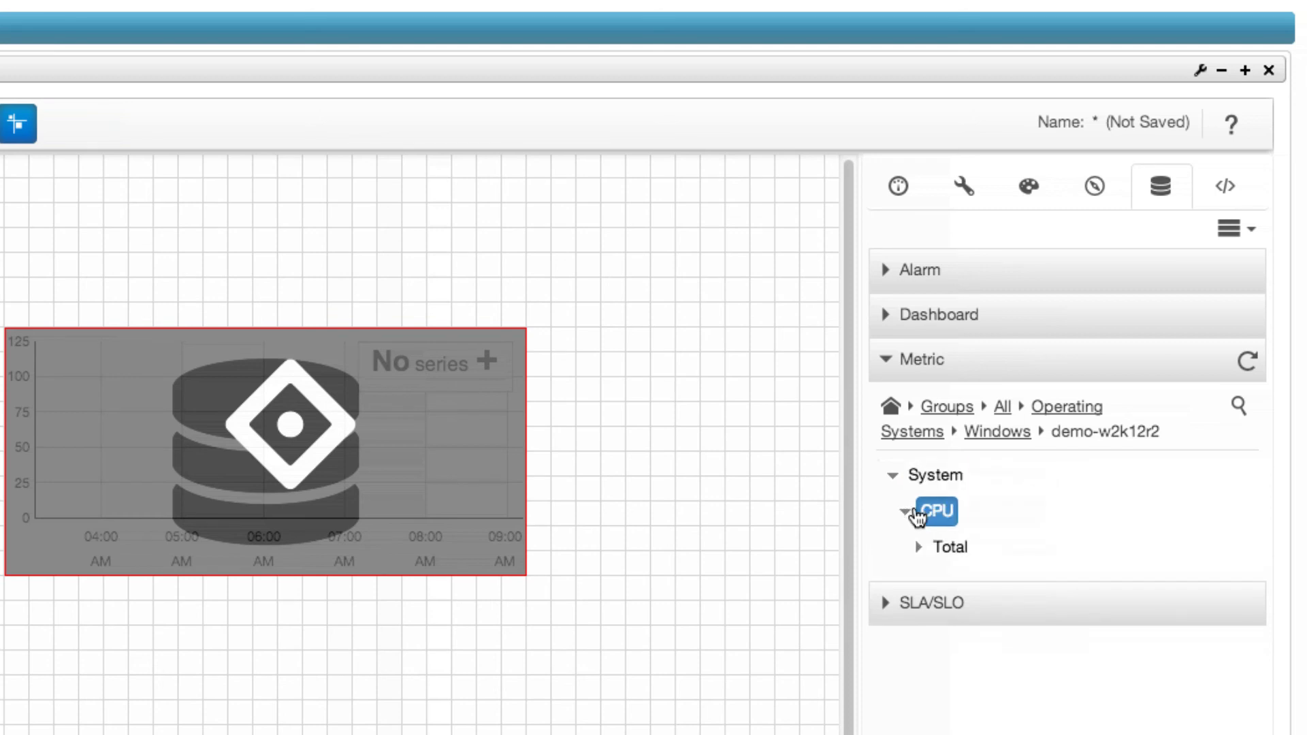
left_click(920, 548)
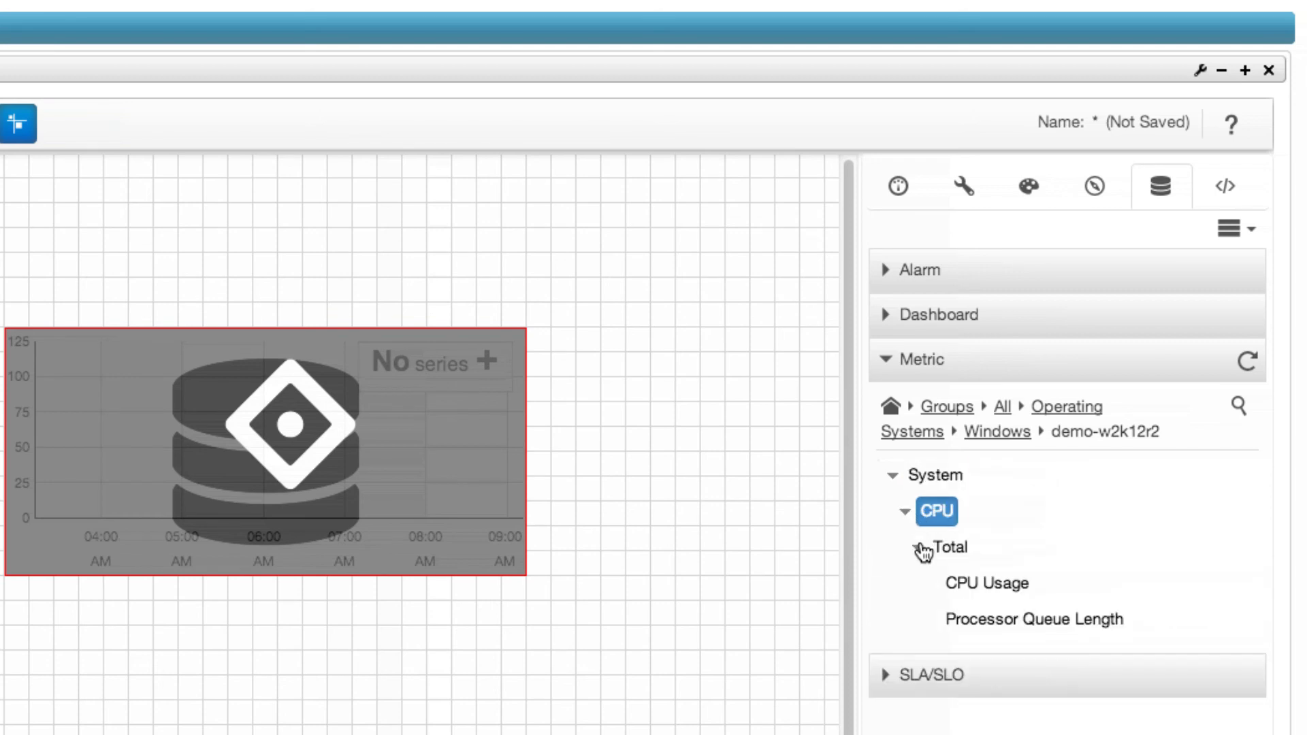
left_click(1008, 597)
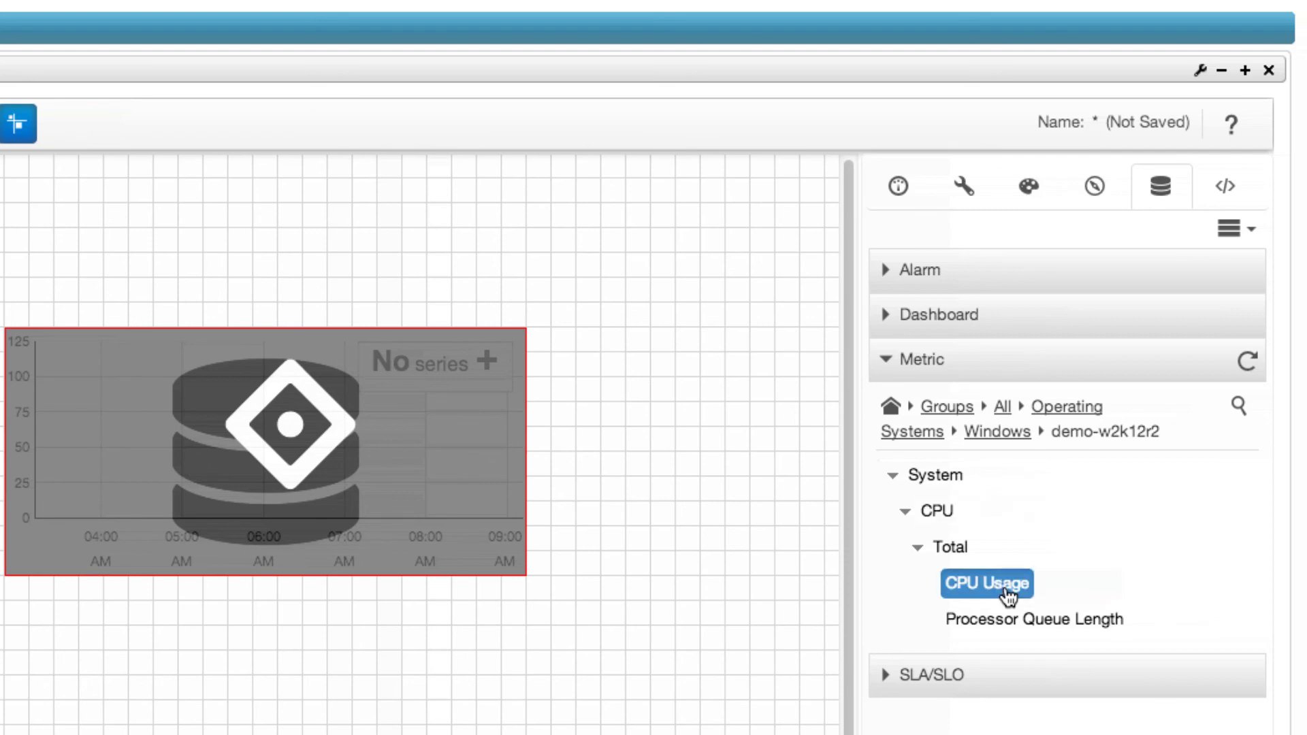
left_click_drag(1009, 597, 406, 289)
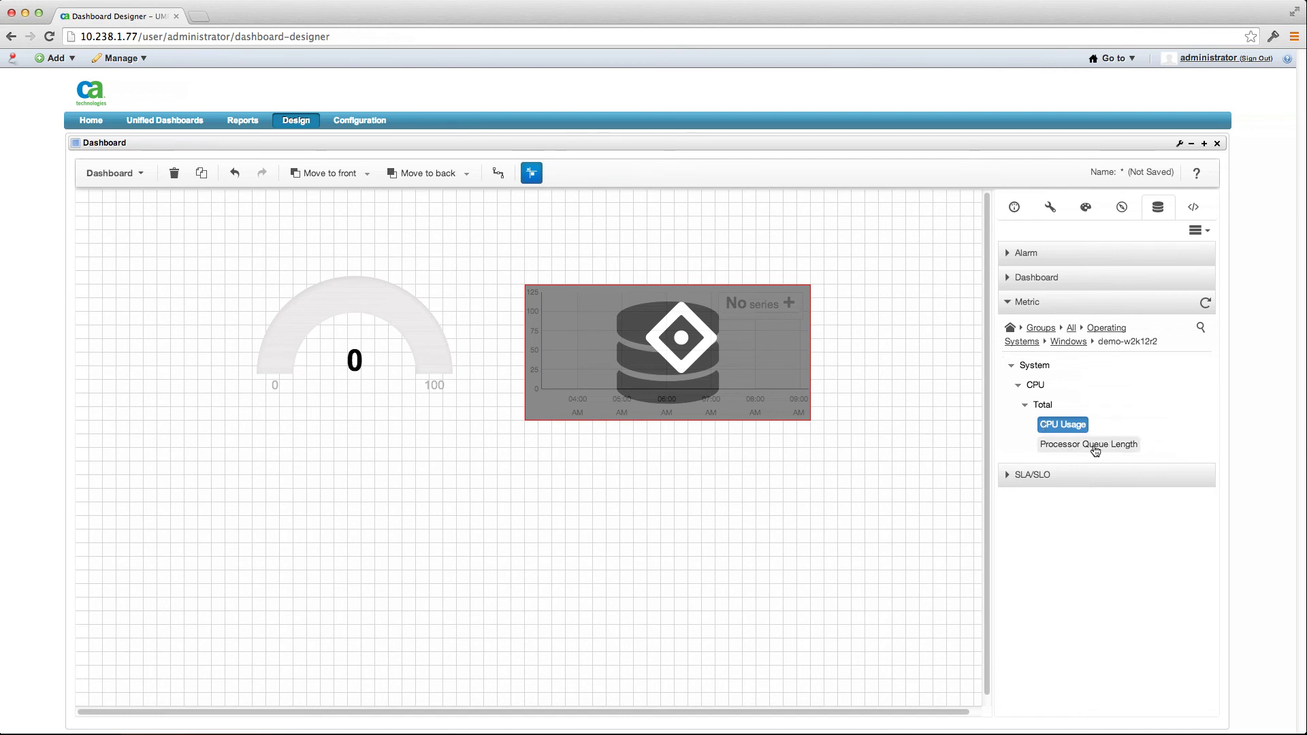
left_click_drag(1096, 446, 692, 359)
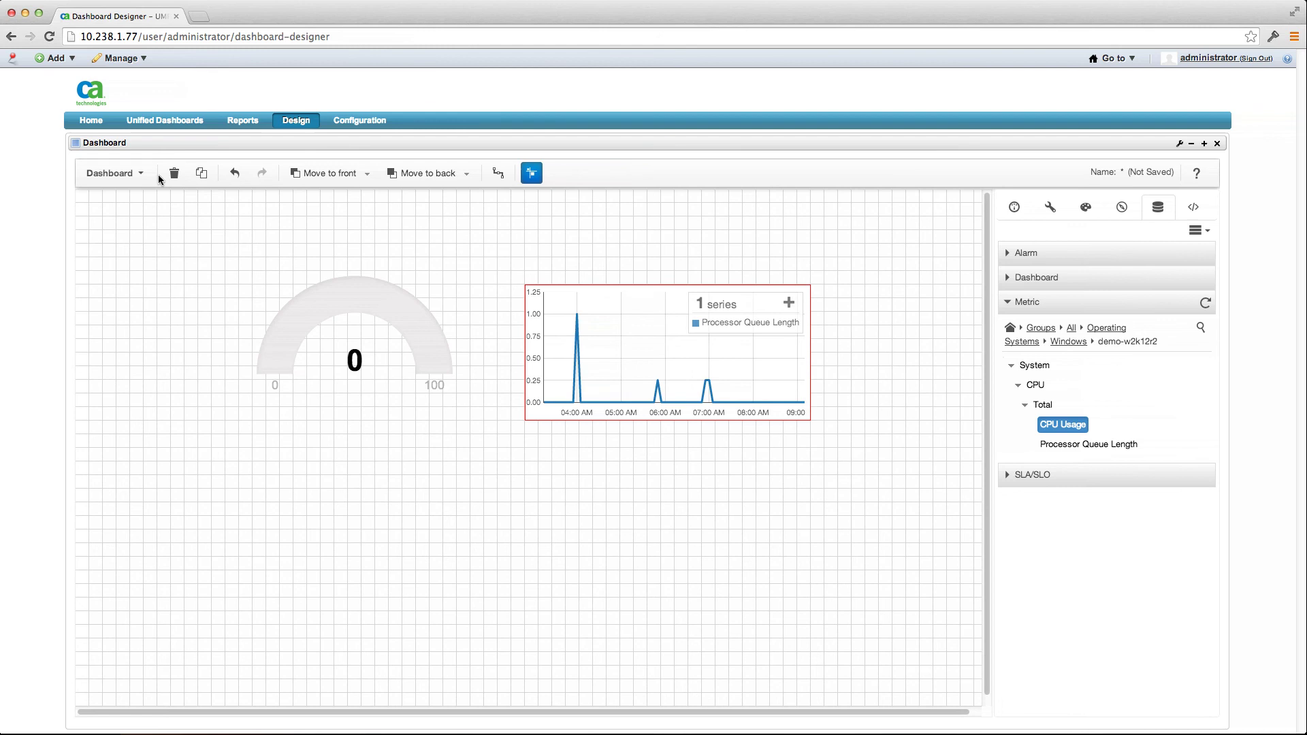
Switch the dashboard to Live view from the Dashboard menu
left_click(141, 175)
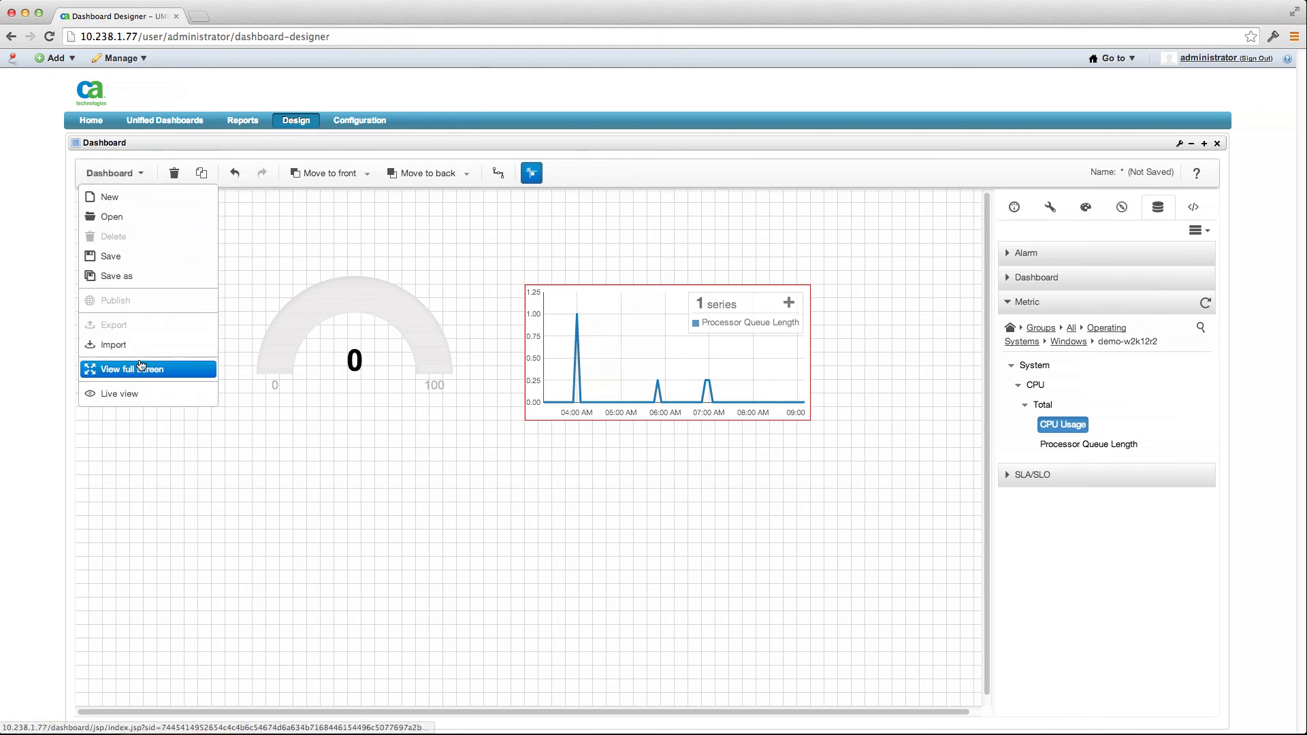
left_click(147, 392)
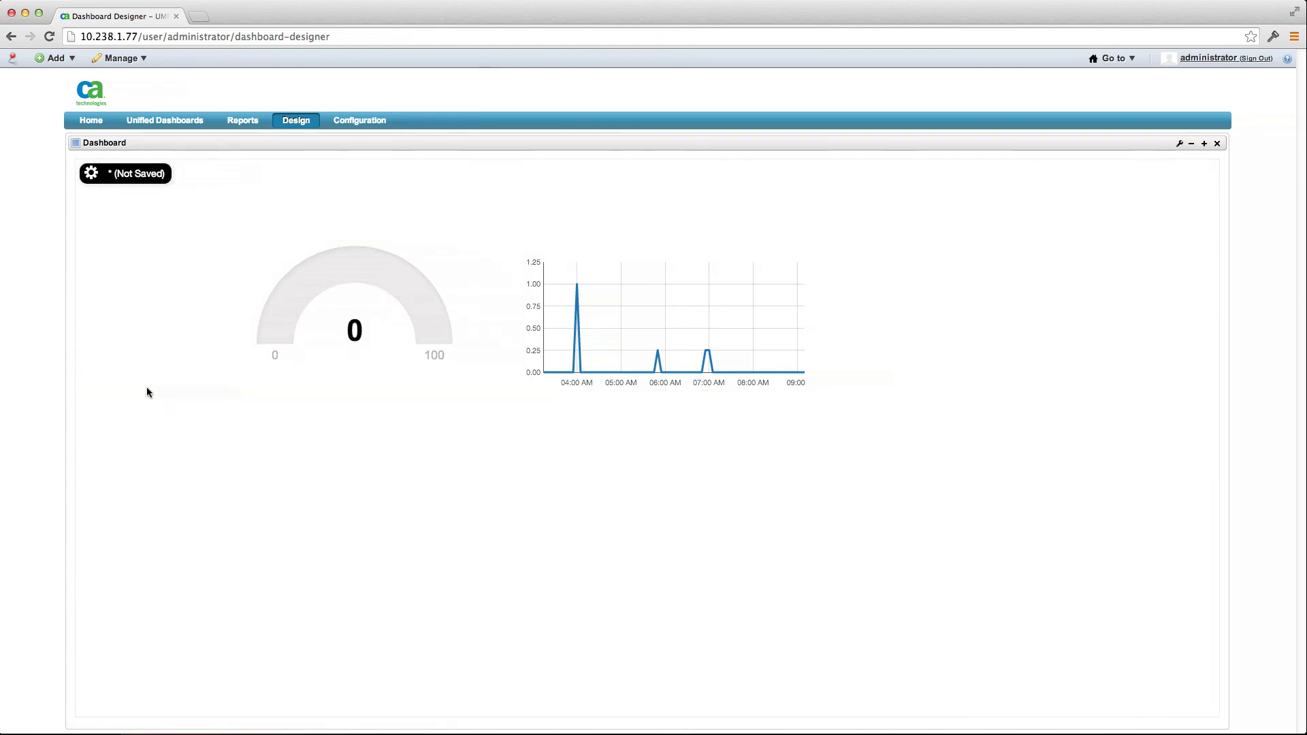